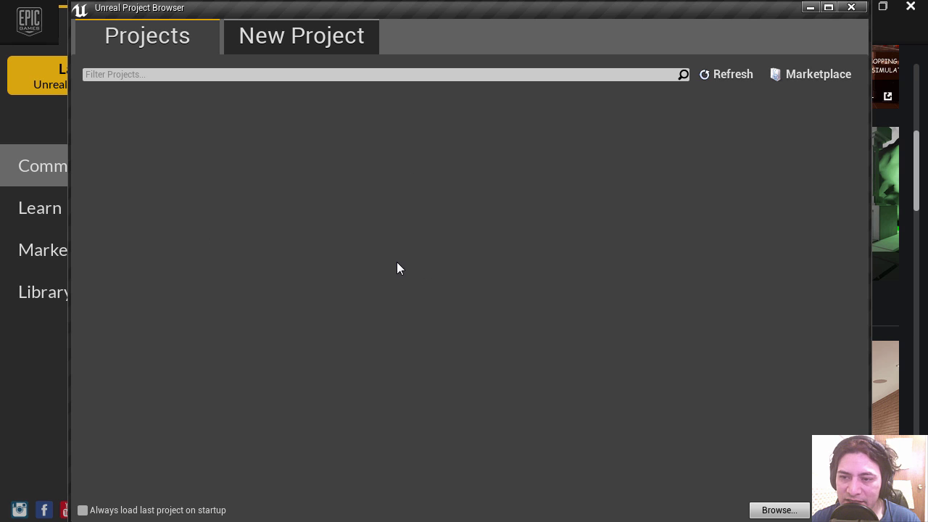
Step: Create a new Blueprint project based on the First Person template
{"action": "left_click", "coordinate": [314, 40]}
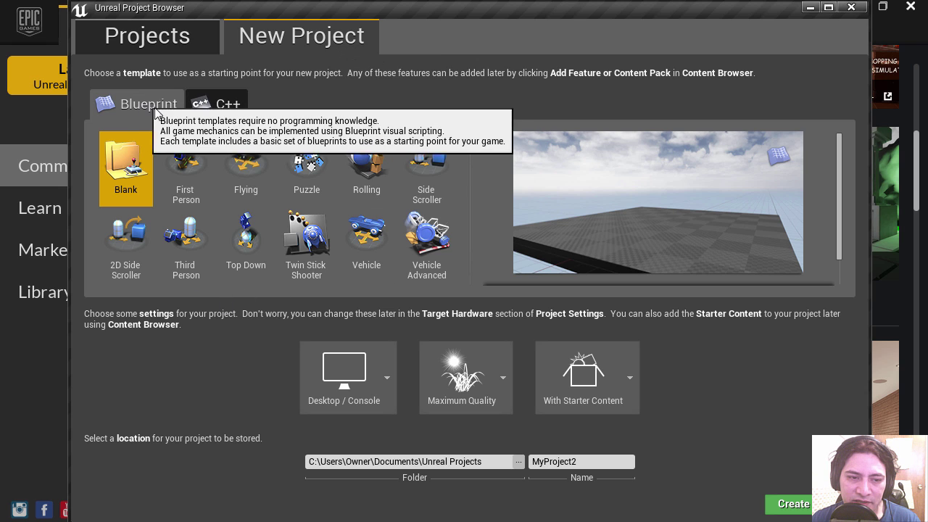
{"action": "left_click", "coordinate": [228, 103]}
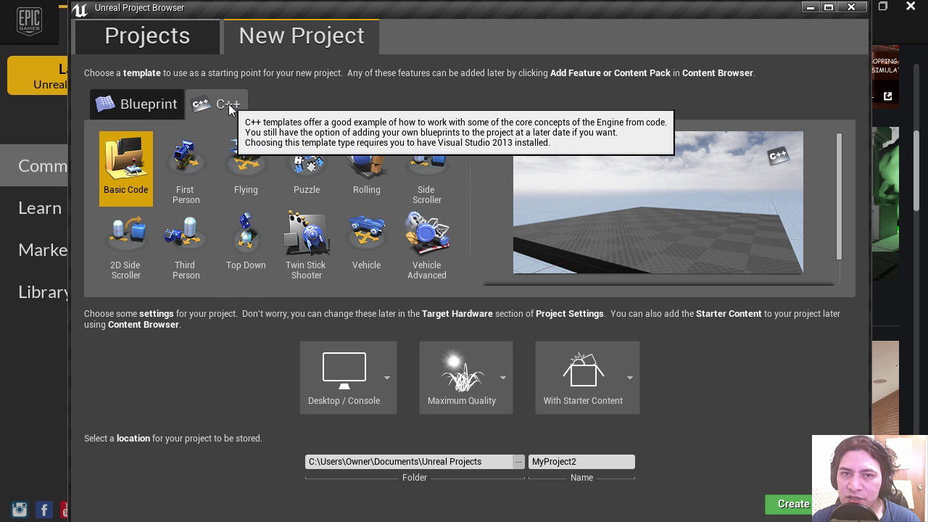
{"action": "left_click", "coordinate": [138, 104]}
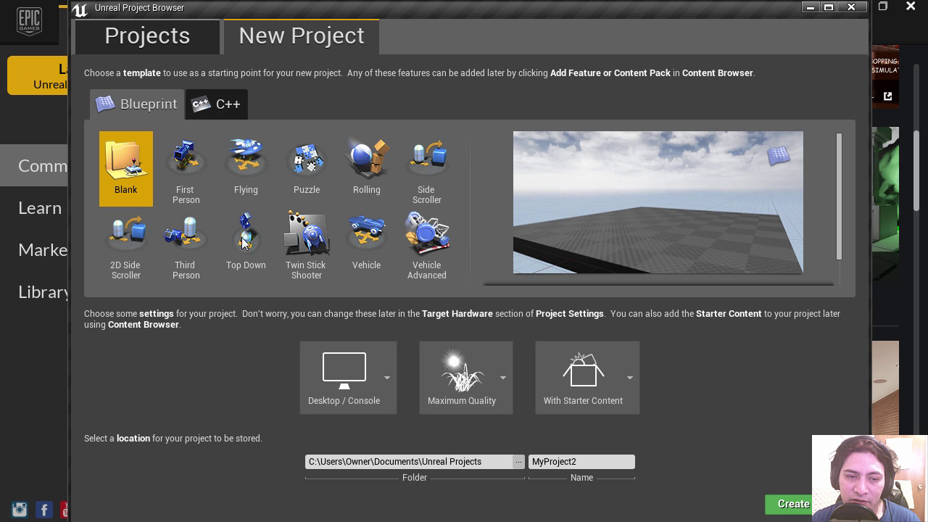
{"action": "left_click", "coordinate": [237, 105]}
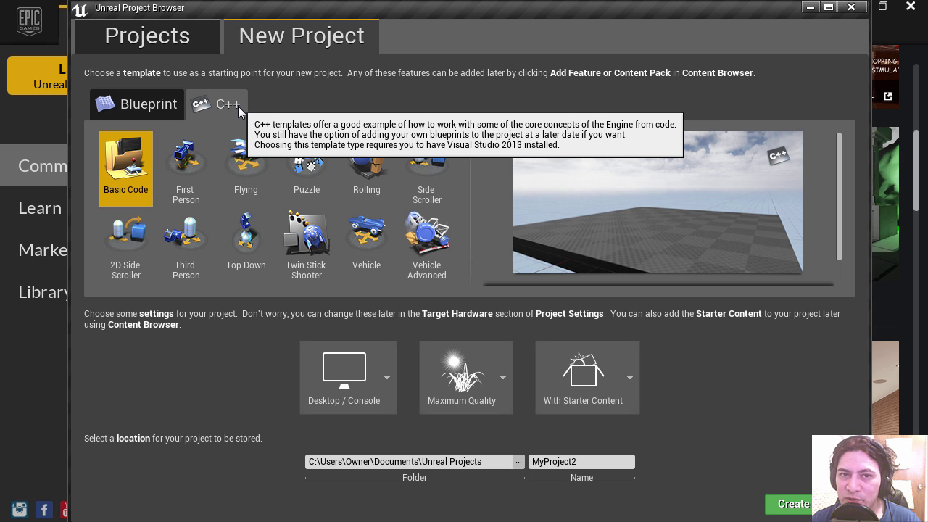
{"action": "left_click", "coordinate": [146, 107]}
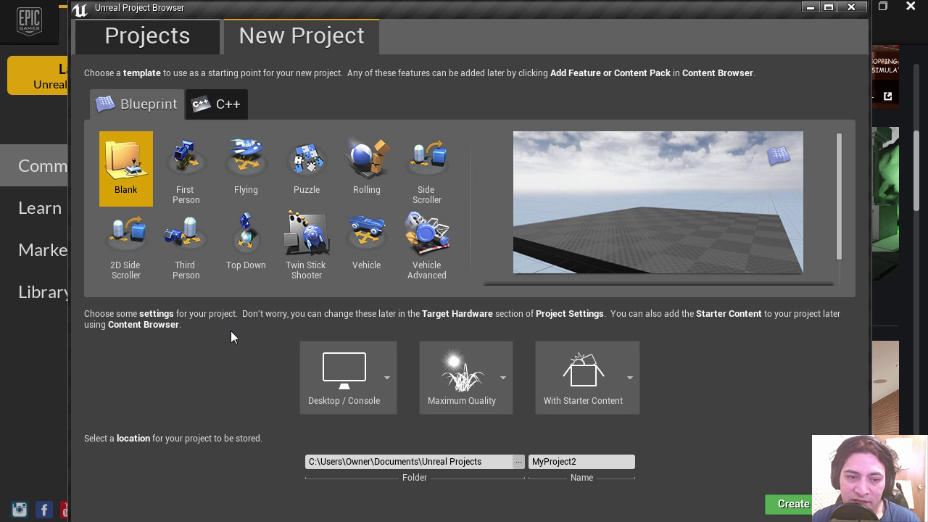
{"action": "left_click", "coordinate": [211, 200]}
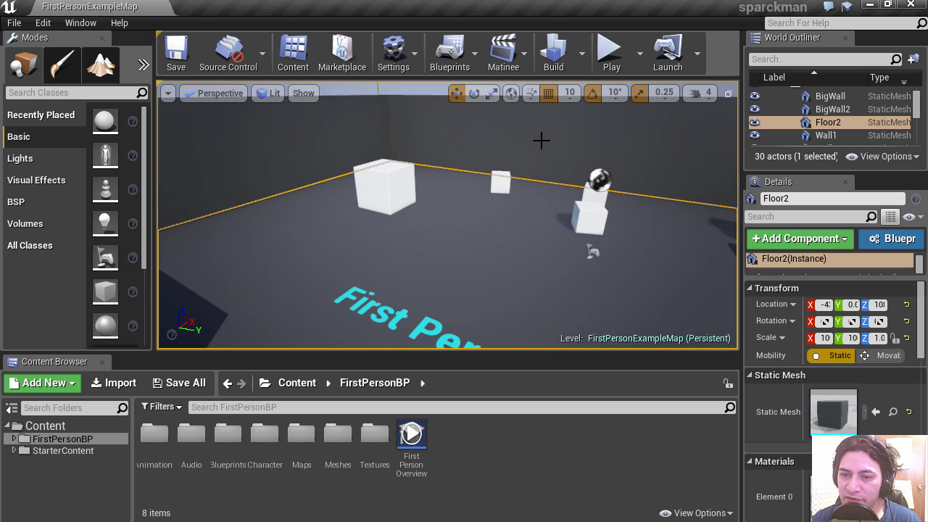
Step: Play-test the first-person example map by walking around and shooting at the cubes, and end the session
{"action": "left_click", "coordinate": [611, 54]}
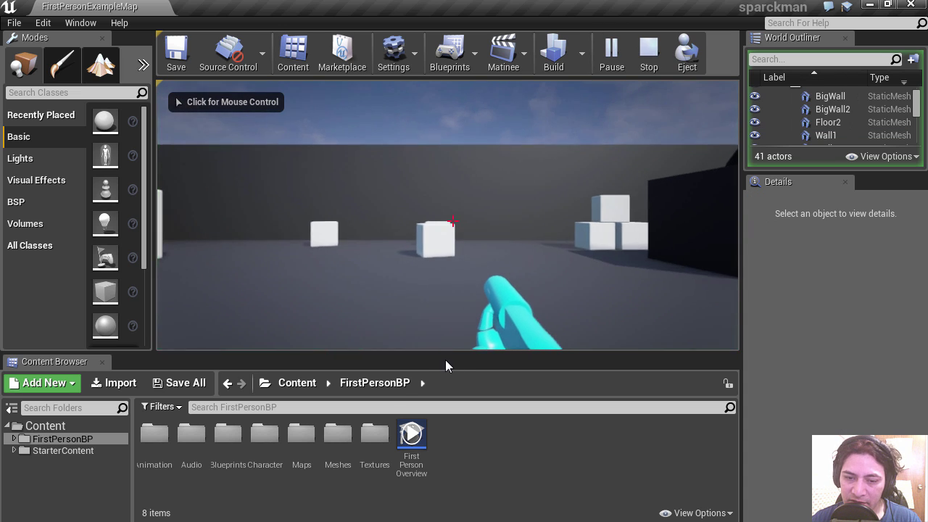
{"action": "left_click", "coordinate": [424, 383]}
{"action": "left_click", "coordinate": [496, 218]}
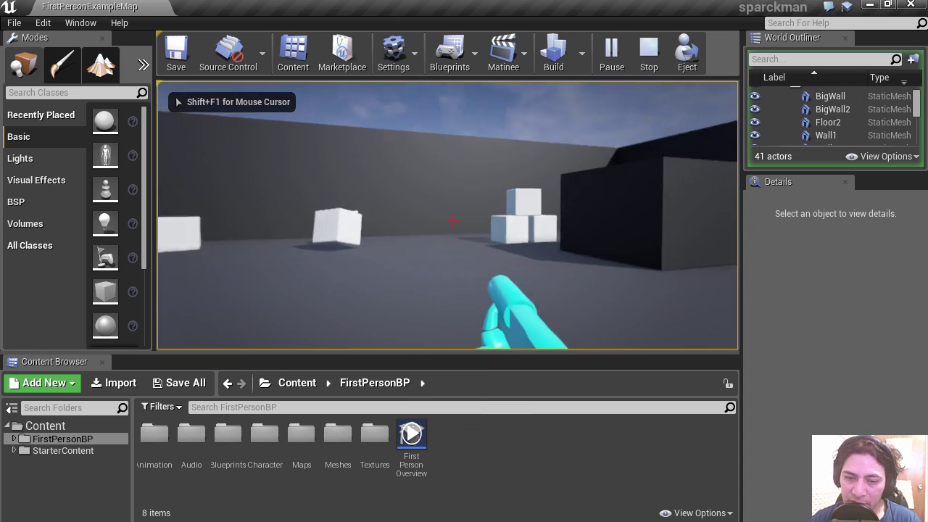
{"action": "left_click", "coordinate": [453, 221]}
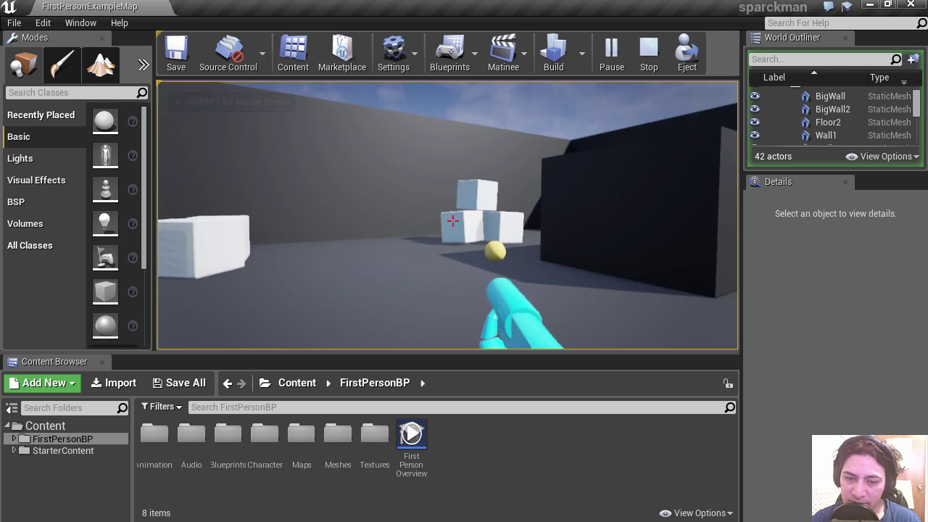
{"action": "left_click", "coordinate": [452, 220]}
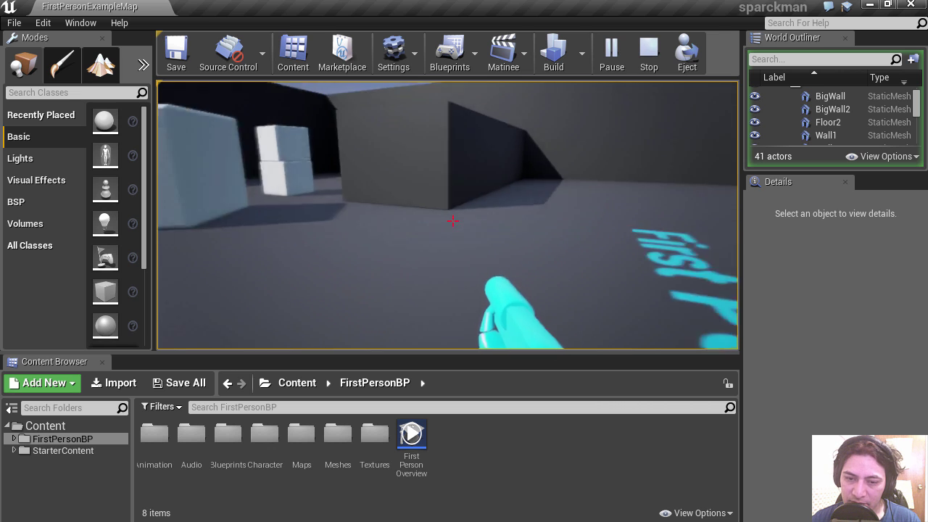
{"action": "left_click", "coordinate": [453, 220]}
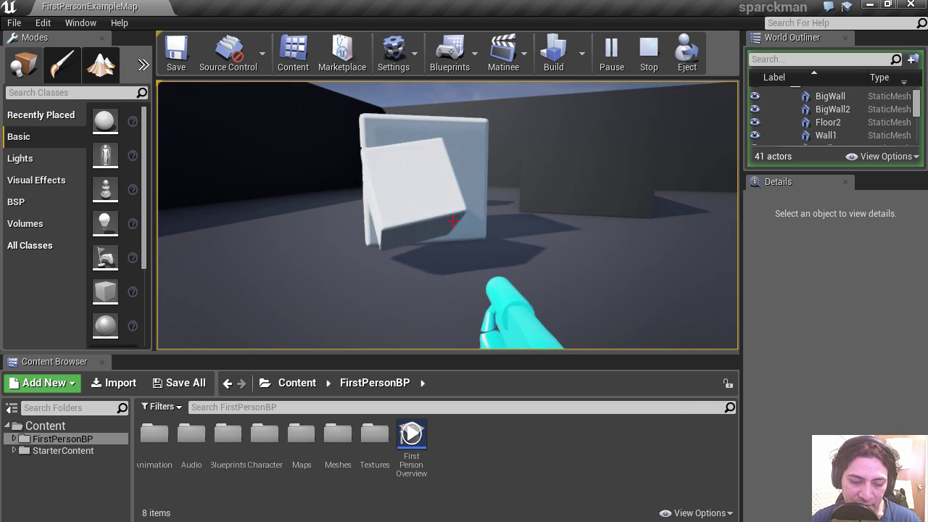
{"action": "key", "text": "Escape"}
{"action": "left_click", "coordinate": [459, 335]}
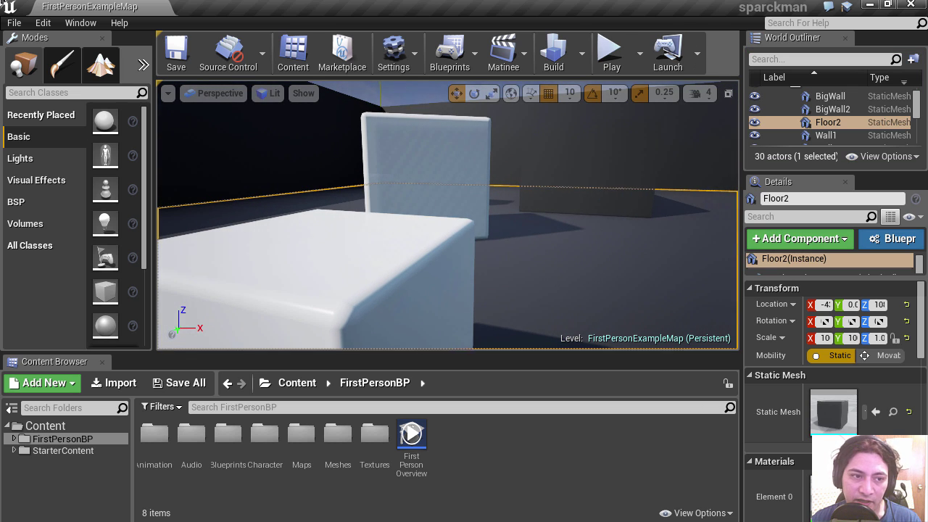
Step: Create a new level from the Default template
{"action": "left_click", "coordinate": [14, 23]}
{"action": "left_click", "coordinate": [39, 51]}
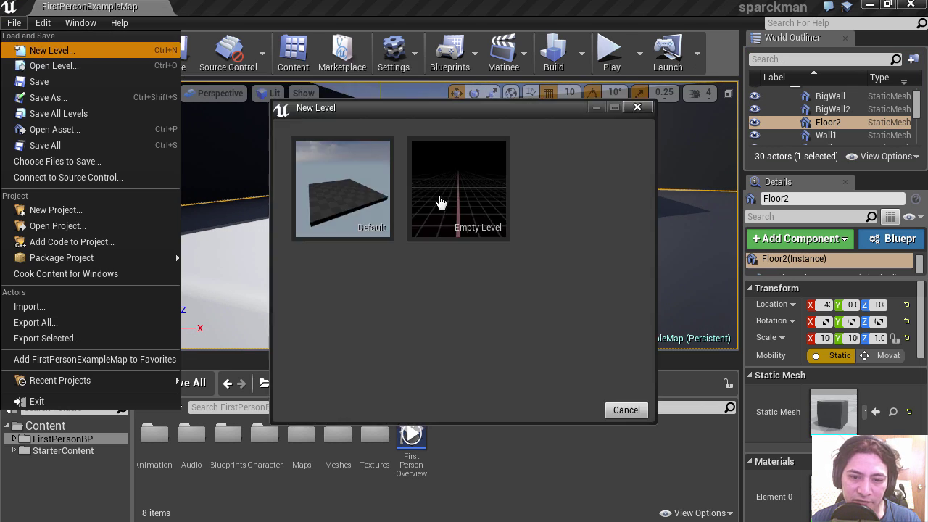
{"action": "left_click", "coordinate": [364, 207]}
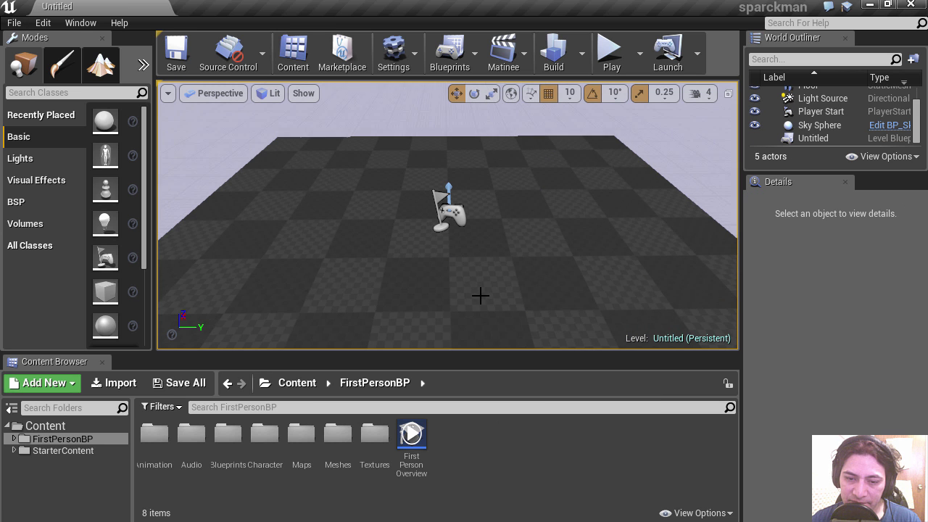
Step: Play-test the new default level as the first-person character, fire some shots, and stop the session
{"action": "right_click_drag", "start_coordinate": [558, 243], "coordinate": [547, 312]}
{"action": "key", "text": "s"}
{"action": "right_click_drag", "start_coordinate": [558, 272], "coordinate": [559, 276]}
{"action": "left_click", "coordinate": [609, 51]}
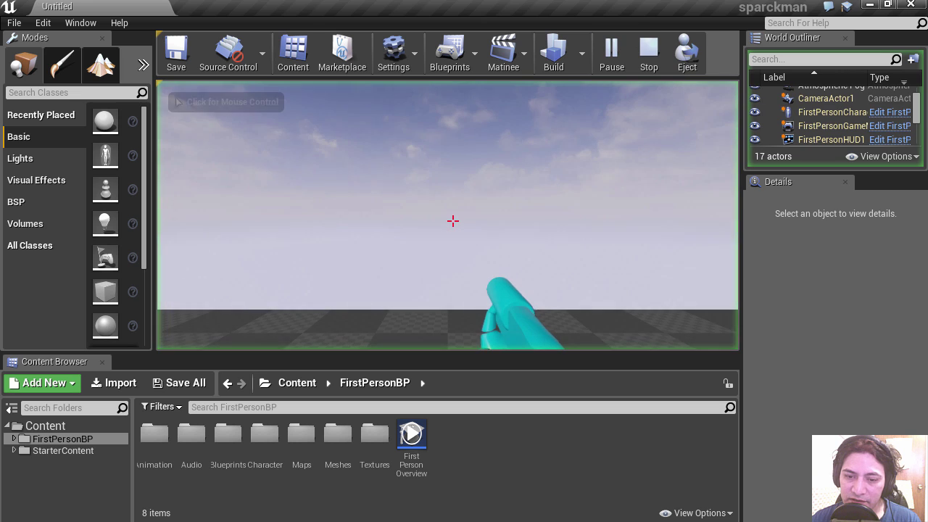
{"action": "left_click", "coordinate": [453, 220]}
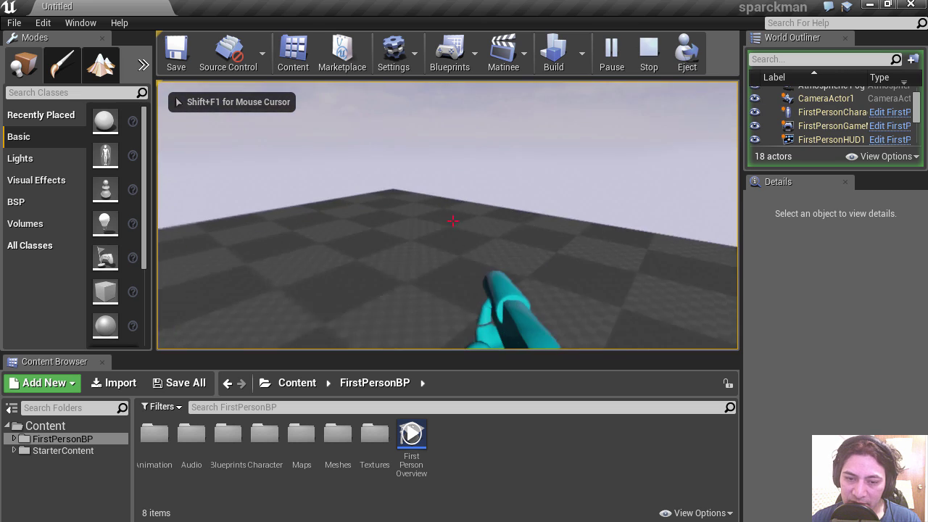
{"action": "left_click", "coordinate": [453, 220]}
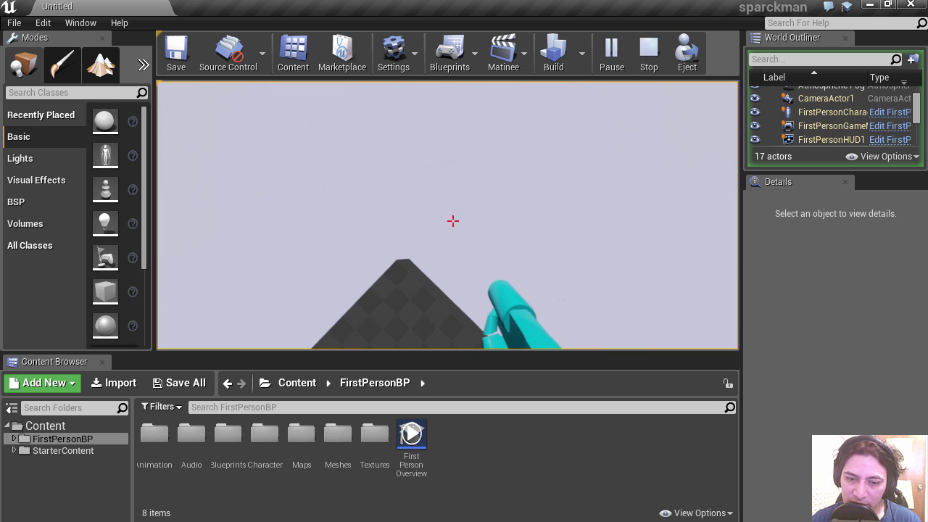
{"action": "key", "text": "Escape"}
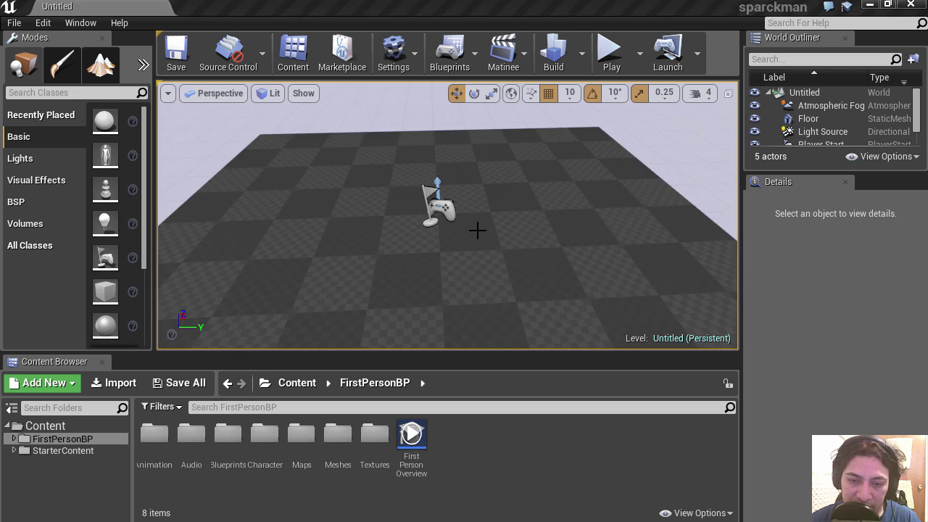
Step: Stretch the floor along its X axis to a scale of 3.0
{"action": "right_click_drag", "start_coordinate": [447, 215], "coordinate": [485, 221]}
{"action": "left_click_drag", "start_coordinate": [406, 286], "coordinate": [464, 230]}
{"action": "left_click", "coordinate": [458, 258]}
{"action": "key", "text": "r"}
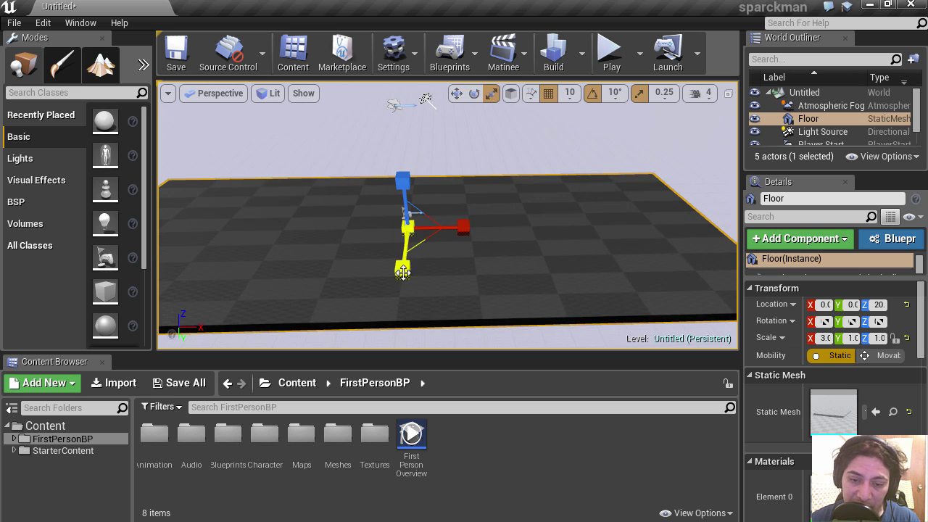
{"action": "left_click", "coordinate": [470, 177]}
Step: Move the Player Start along the X axis to the negative X end of the floor
{"action": "left_click", "coordinate": [403, 211]}
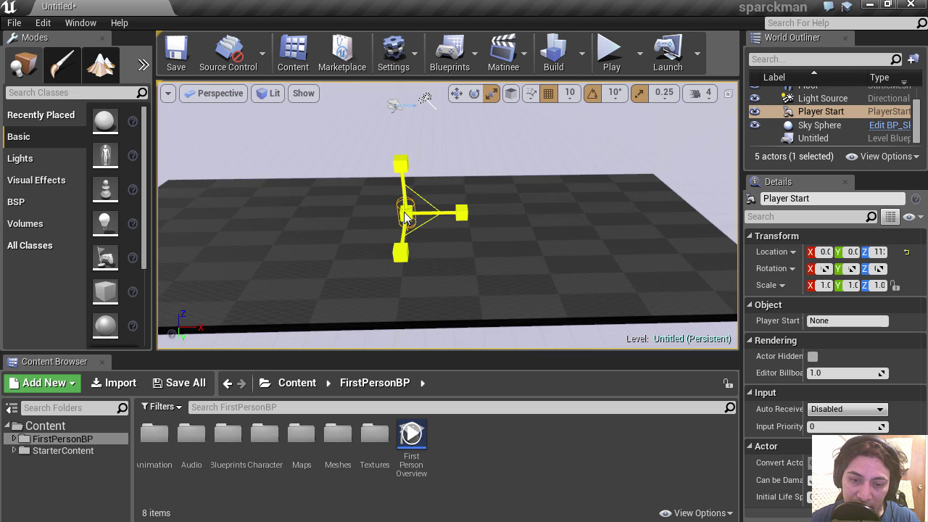
{"action": "key", "text": "w"}
{"action": "left_click_drag", "start_coordinate": [449, 215], "coordinate": [283, 216]}
{"action": "key", "text": "a"}
{"action": "right_click_drag", "start_coordinate": [379, 203], "coordinate": [524, 203]}
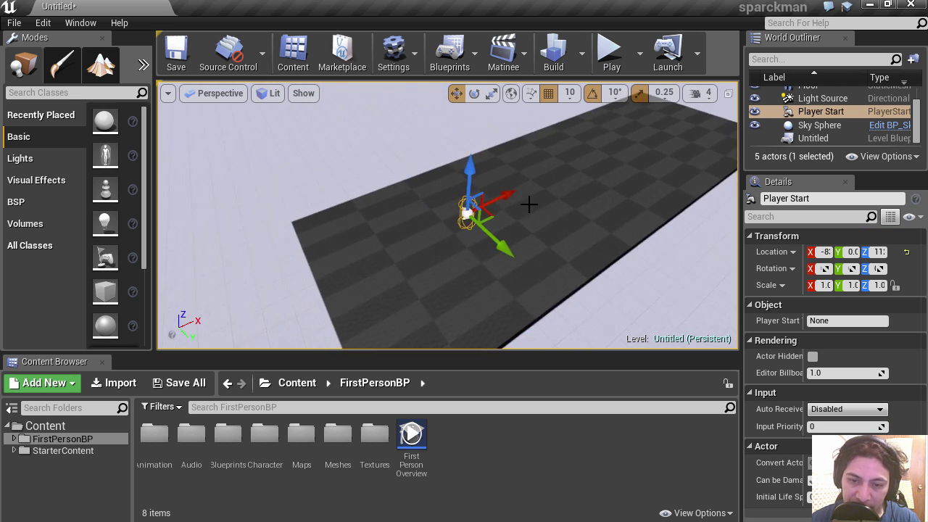
{"action": "left_click_drag", "start_coordinate": [506, 195], "coordinate": [493, 224]}
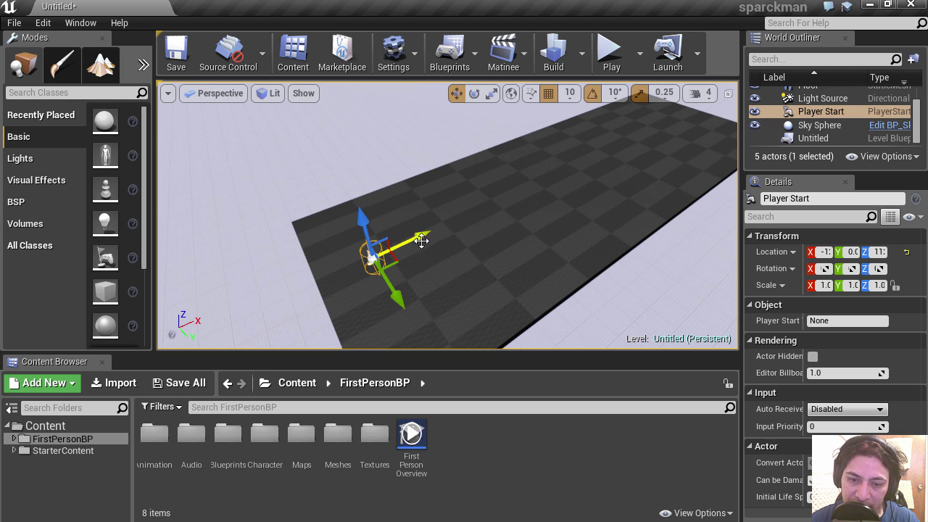
Step: Add two point lights to the level, positioning the second just above the floor's far positive X end
{"action": "key", "text": "d"}
{"action": "right_click_drag", "start_coordinate": [410, 250], "coordinate": [254, 250]}
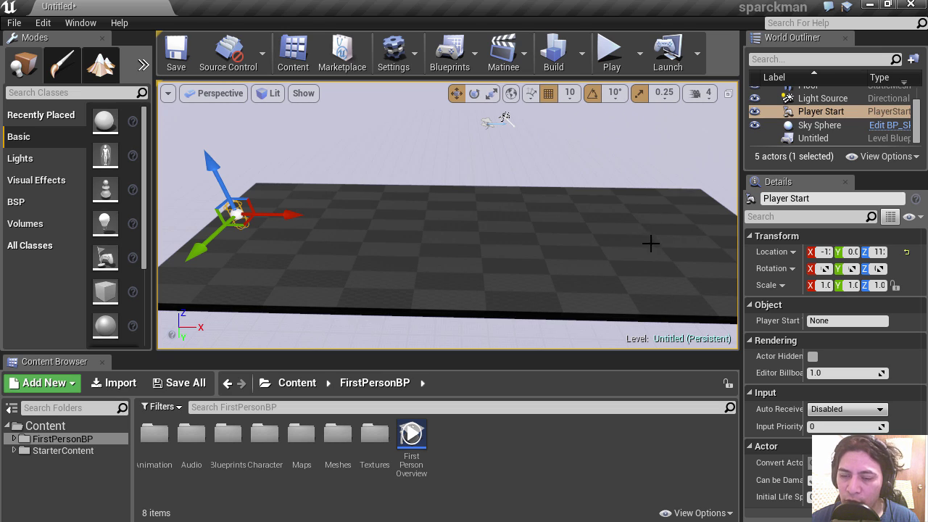
{"action": "mouse_move", "coordinate": [613, 242]}
{"action": "right_mouse_down"}
{"action": "mouse_move", "coordinate": [579, 242]}
{"action": "mouse_move", "coordinate": [601, 240]}
{"action": "right_mouse_up"}
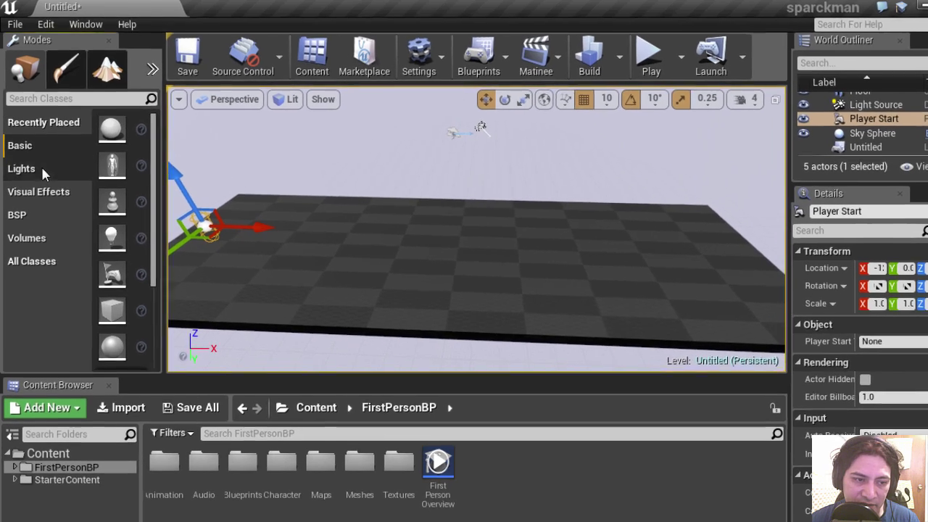
{"action": "left_click", "coordinate": [29, 161]}
{"action": "left_click_drag", "start_coordinate": [106, 157], "coordinate": [195, 215]}
{"action": "left_click_drag", "start_coordinate": [681, 254], "coordinate": [701, 257]}
{"action": "left_click_drag", "start_coordinate": [780, 222], "coordinate": [753, 222]}
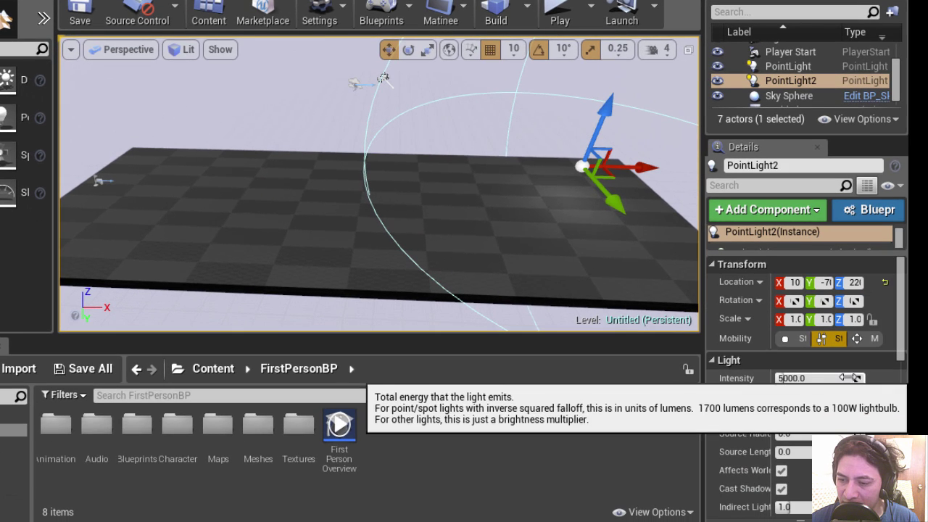
Step: Set the second point light's intensity to 100000 and its light color to red
{"action": "left_click_drag", "start_coordinate": [908, 432], "coordinate": [927, 431]}
{"action": "left_click_drag", "start_coordinate": [840, 378], "coordinate": [860, 378]}
{"action": "mouse_move", "coordinate": [375, 219]}
{"action": "right_mouse_down"}
{"action": "mouse_move", "coordinate": [391, 216]}
{"action": "mouse_move", "coordinate": [362, 220]}
{"action": "right_mouse_up"}
{"action": "key", "text": "d"}
{"action": "right_click_drag", "start_coordinate": [435, 219], "coordinate": [443, 219]}
{"action": "left_click", "coordinate": [804, 397]}
{"action": "left_click_drag", "start_coordinate": [694, 319], "coordinate": [732, 299]}
{"action": "left_click", "coordinate": [778, 506]}
Step: Place a trigger volume on the floor between the Player Start and the red light
{"action": "right_click_drag", "start_coordinate": [485, 272], "coordinate": [364, 227]}
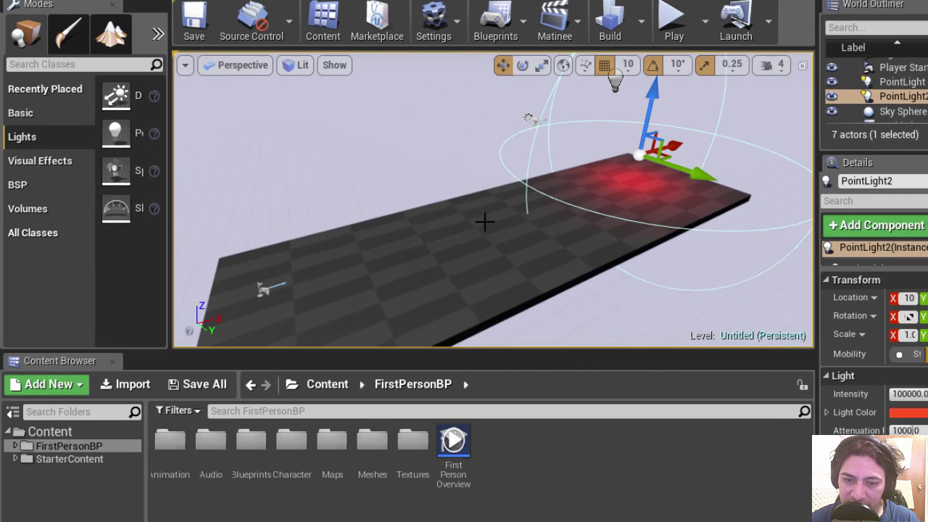
{"action": "left_click", "coordinate": [36, 209]}
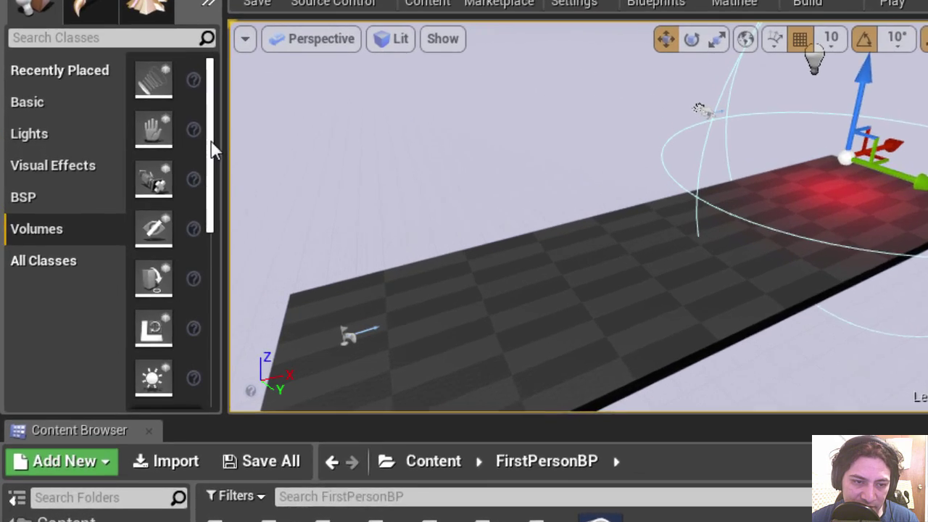
{"action": "left_click_drag", "start_coordinate": [166, 145], "coordinate": [161, 307]}
{"action": "left_click_drag", "start_coordinate": [192, 435], "coordinate": [775, 289]}
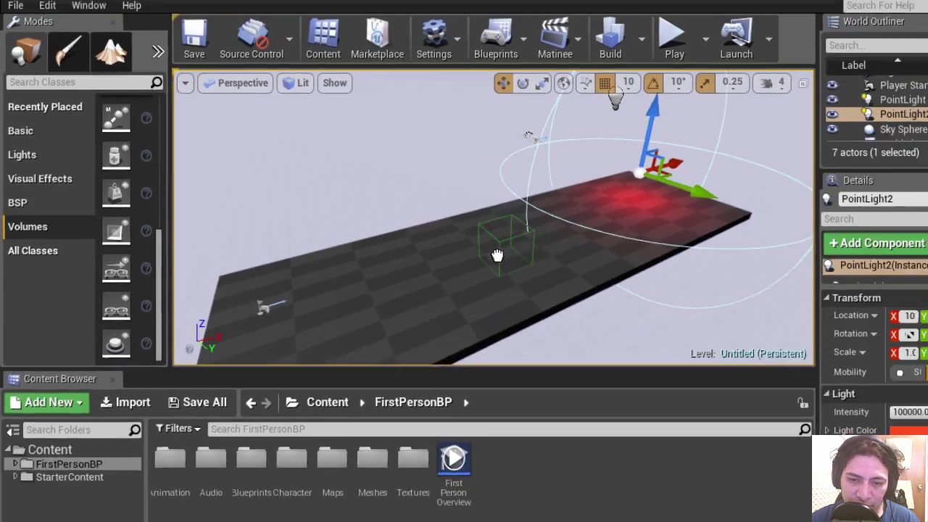
{"action": "left_click_drag", "start_coordinate": [438, 248], "coordinate": [437, 247]}
Step: Widen the trigger volume to a Y scale of 3.0 and shift it to about 60 in Y across the floor
{"action": "key", "text": "r"}
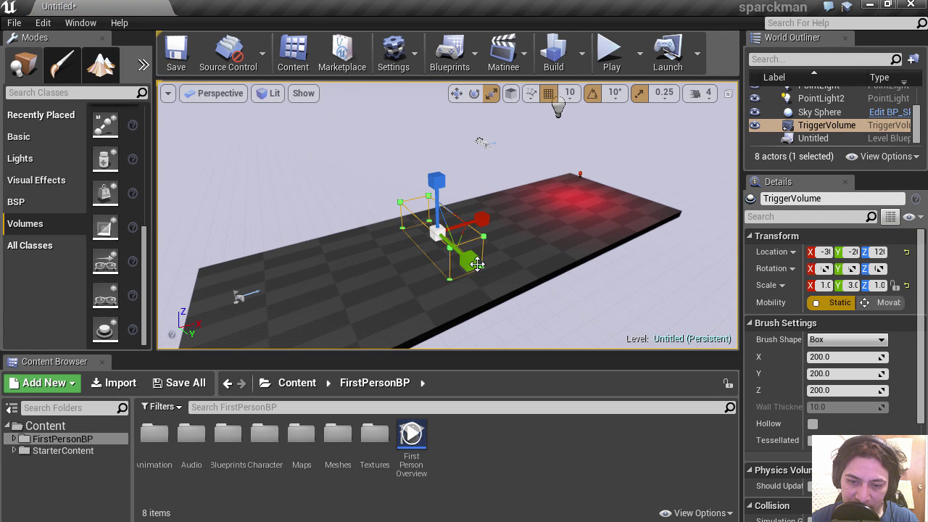
{"action": "key", "text": "e"}
{"action": "key", "text": "w"}
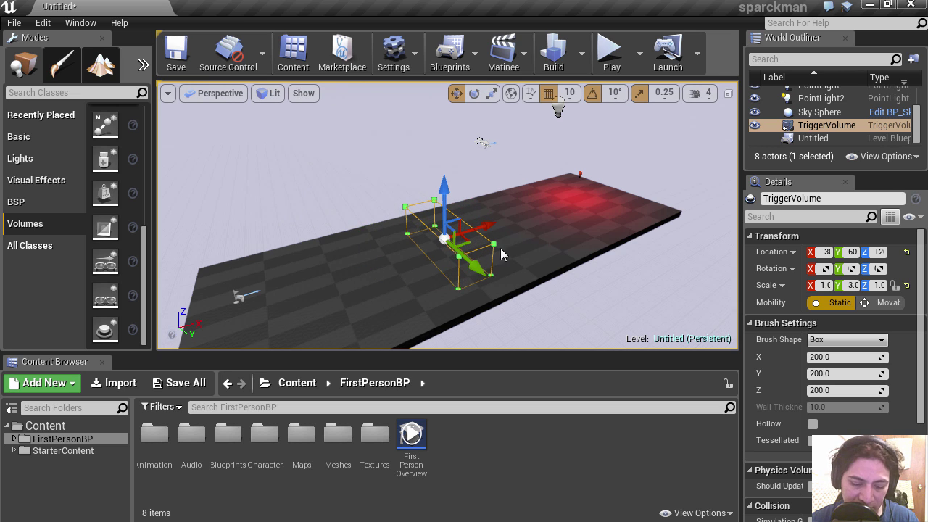
Step: Play-test the level by walking forward through the trigger area toward the red light, and stop the session
{"action": "right_click_drag", "start_coordinate": [507, 238], "coordinate": [297, 217]}
{"action": "key", "text": "d"}
{"action": "left_click", "coordinate": [611, 53]}
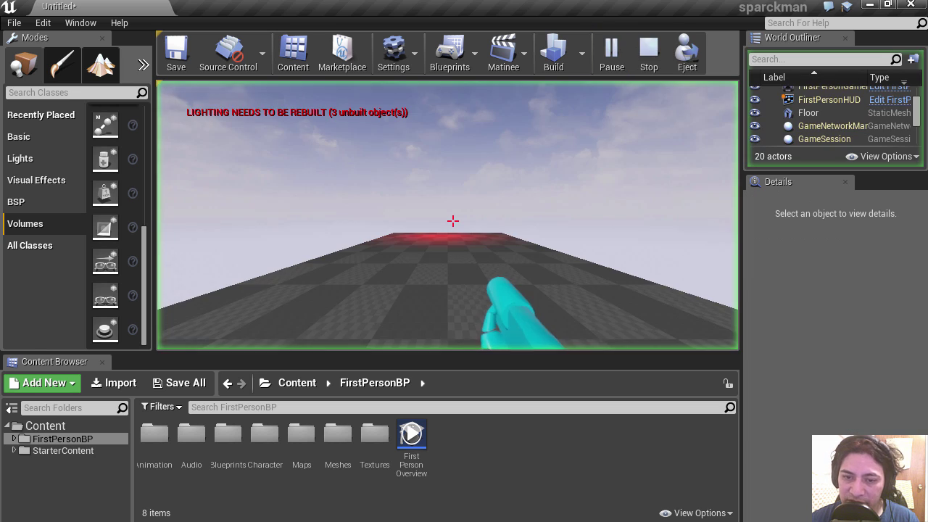
{"action": "left_click", "coordinate": [453, 220]}
{"action": "key", "text": "w"}
{"action": "left_click", "coordinate": [453, 220]}
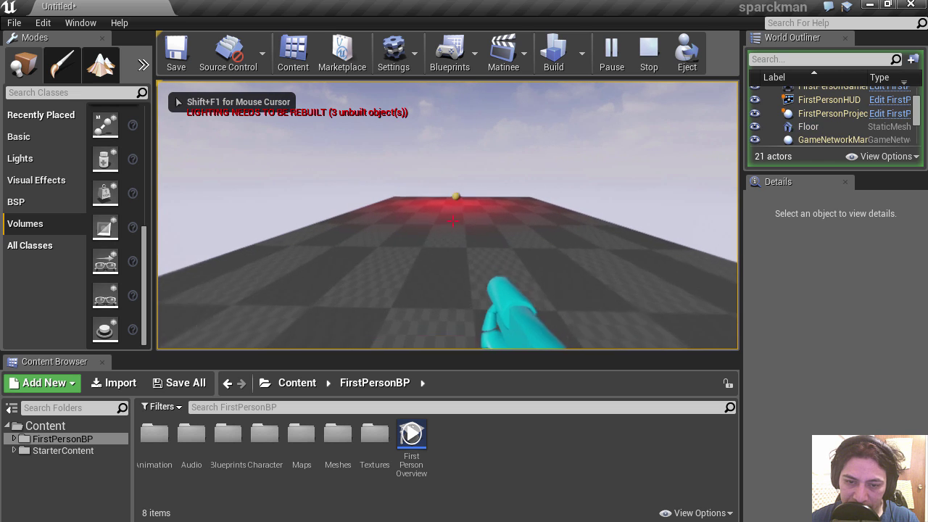
{"action": "key", "text": "w"}
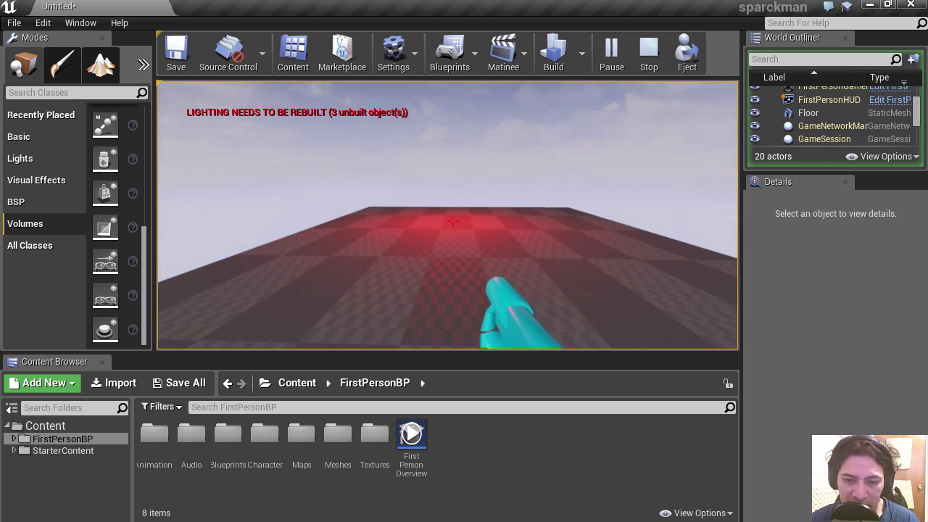
{"action": "key", "text": "Escape"}
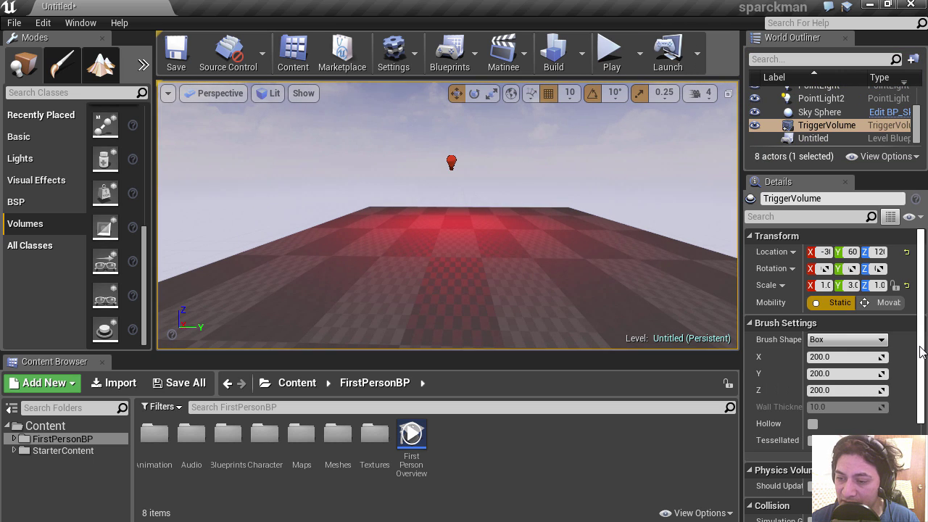
Step: Select the red point light above the far end of the floor and turn off its Visible rendering option
{"action": "scroll", "coordinate": [833, 341], "scroll_direction": "down", "scroll_amount": 5}
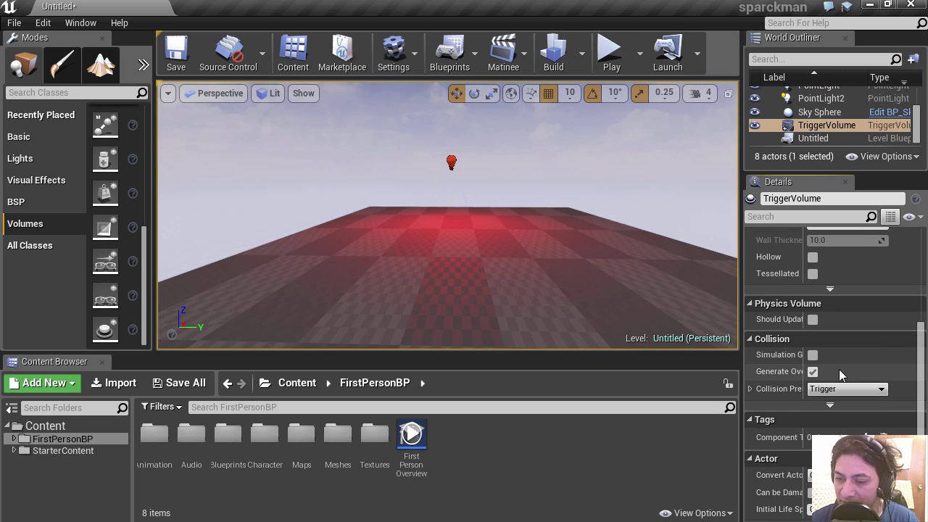
{"action": "left_click", "coordinate": [445, 159]}
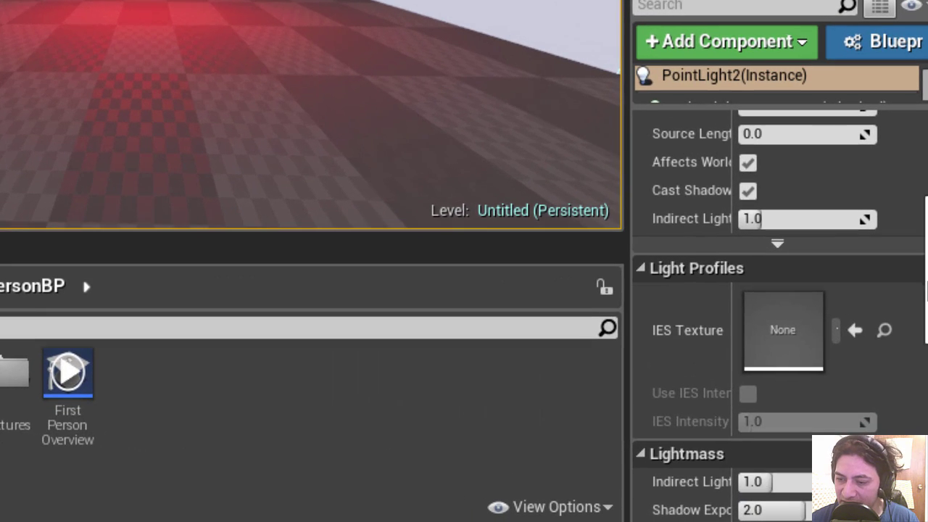
{"action": "scroll", "coordinate": [779, 312], "scroll_direction": "down", "scroll_amount": 3}
{"action": "scroll", "coordinate": [753, 242], "scroll_direction": "down", "scroll_amount": 6}
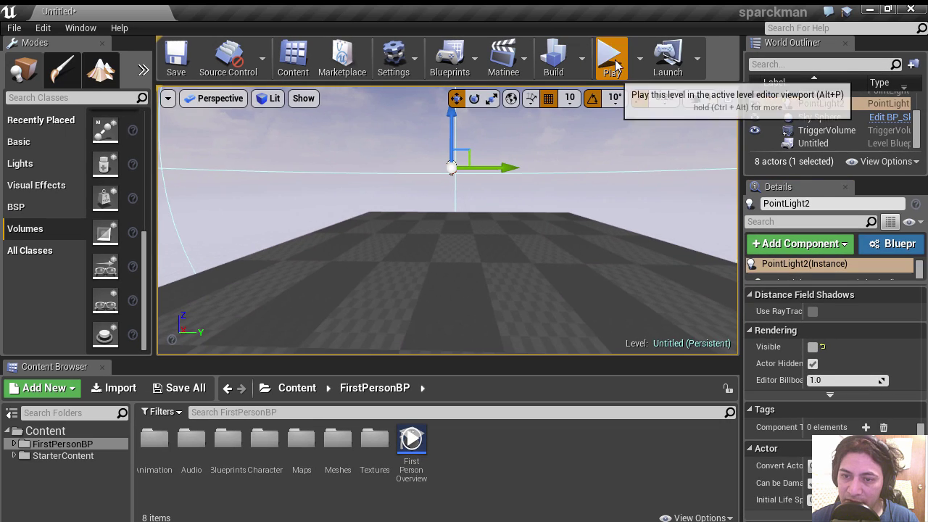
Step: Play-test the level by walking forward and firing toward the far end of the floor, and stop the session
{"action": "left_click", "coordinate": [609, 58]}
{"action": "left_click", "coordinate": [452, 225]}
{"action": "key", "text": "w"}
{"action": "left_click", "coordinate": [452, 226]}
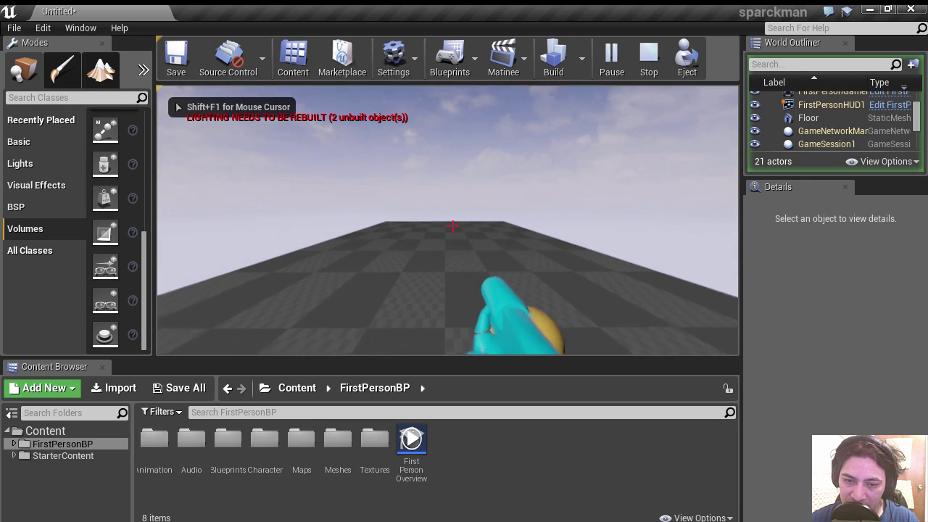
{"action": "left_click", "coordinate": [452, 225]}
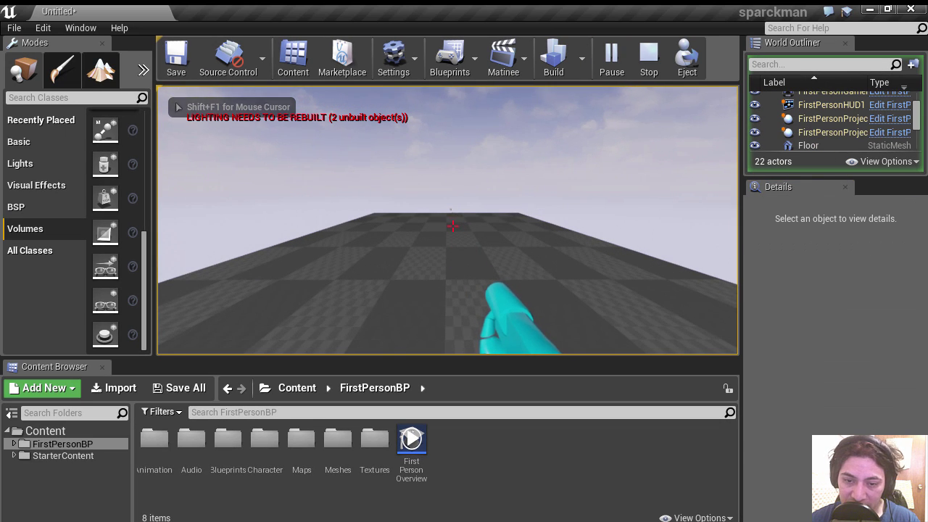
{"action": "key", "text": "Escape"}
Step: Open the Level Blueprint and delete the default Event Begin Play and Event Tick nodes from its event graph
{"action": "right_click_drag", "start_coordinate": [526, 218], "coordinate": [363, 210]}
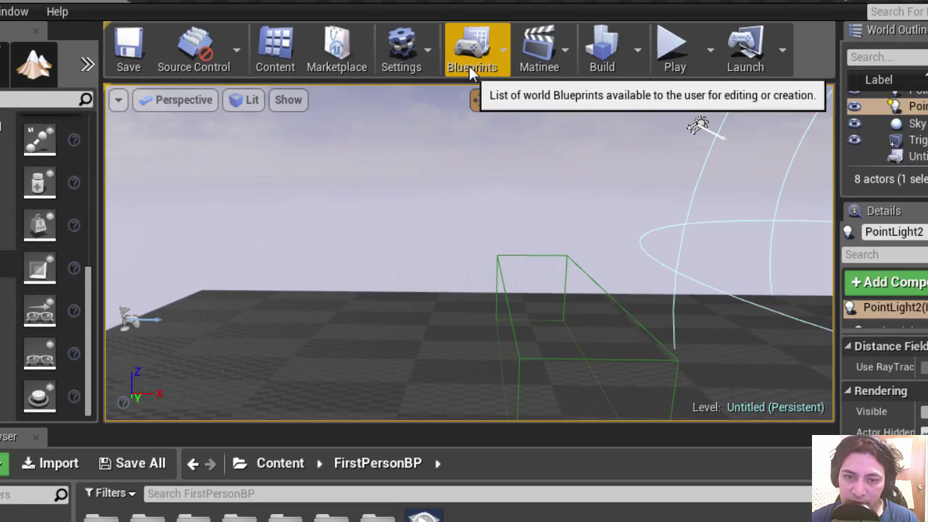
{"action": "left_click", "coordinate": [472, 69]}
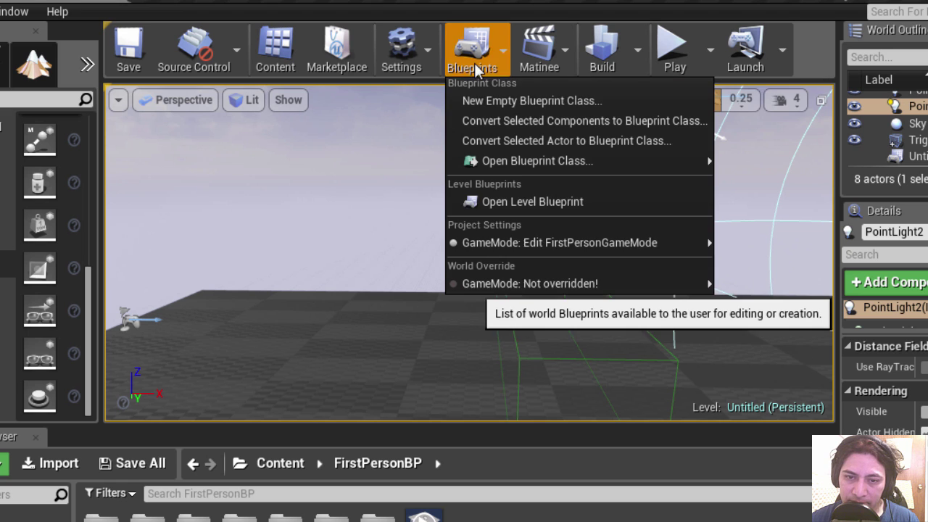
{"action": "left_click", "coordinate": [555, 203]}
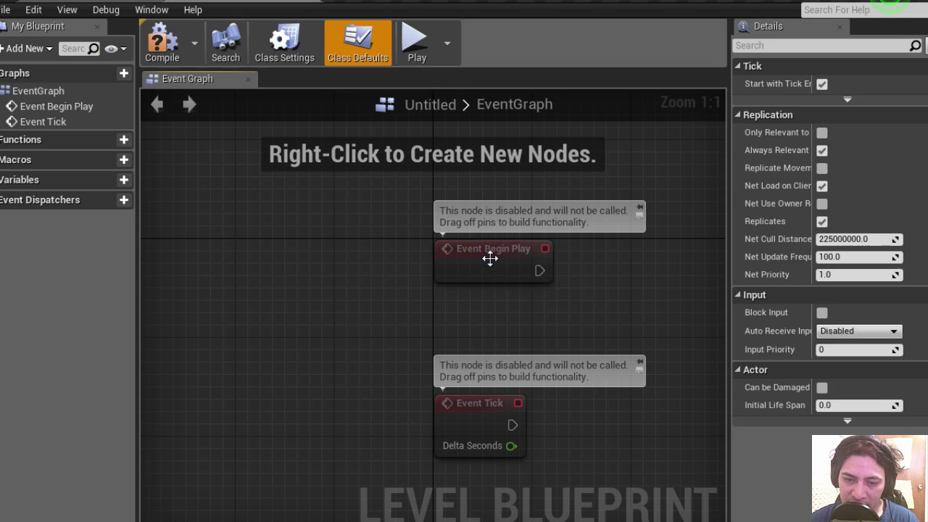
{"action": "left_click", "coordinate": [489, 246]}
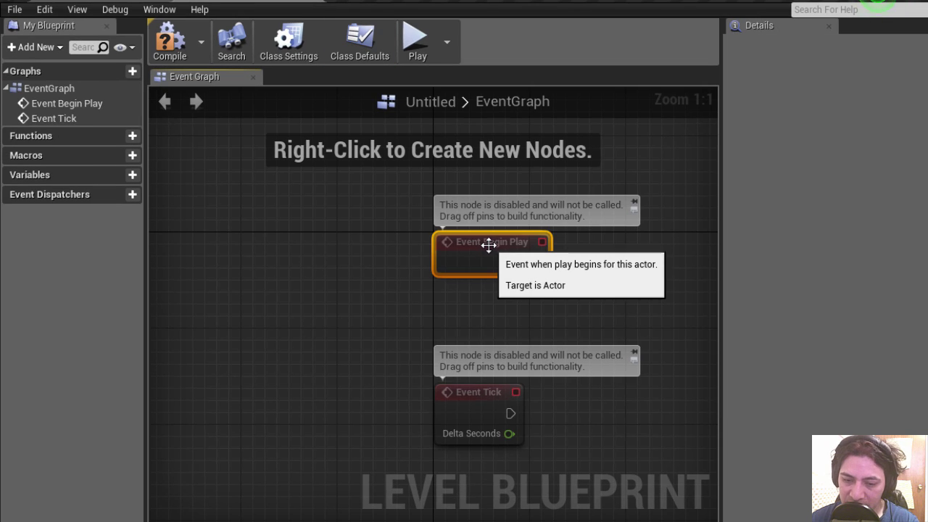
{"action": "key", "text": "Delete"}
{"action": "left_click", "coordinate": [479, 396]}
{"action": "key", "text": "Delete"}
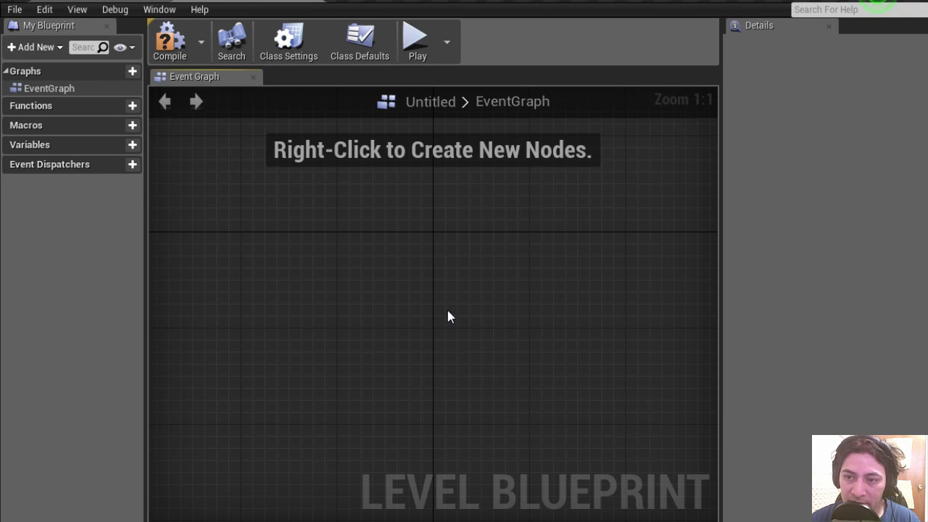
Step: Show the node Palette and place an Event Begin Play node from its favorites in the event graph
{"action": "left_click", "coordinate": [171, 12]}
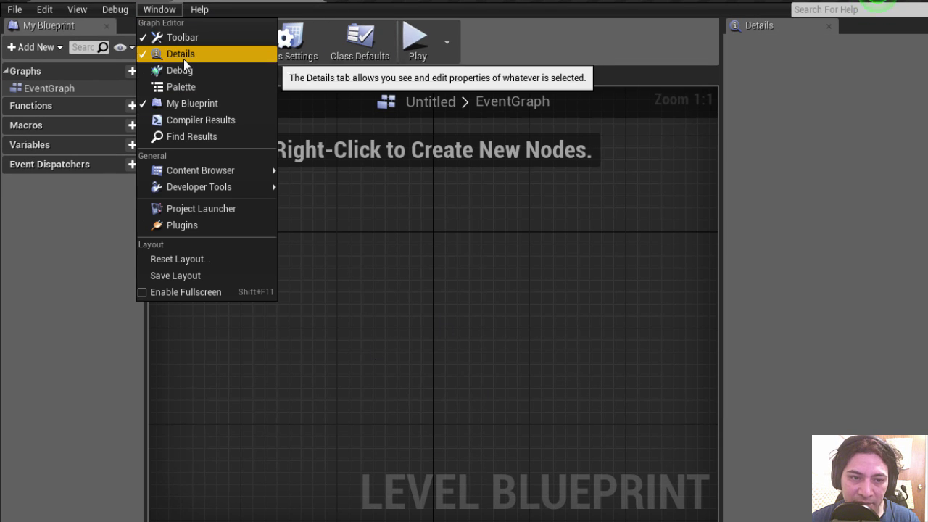
{"action": "left_click", "coordinate": [190, 87]}
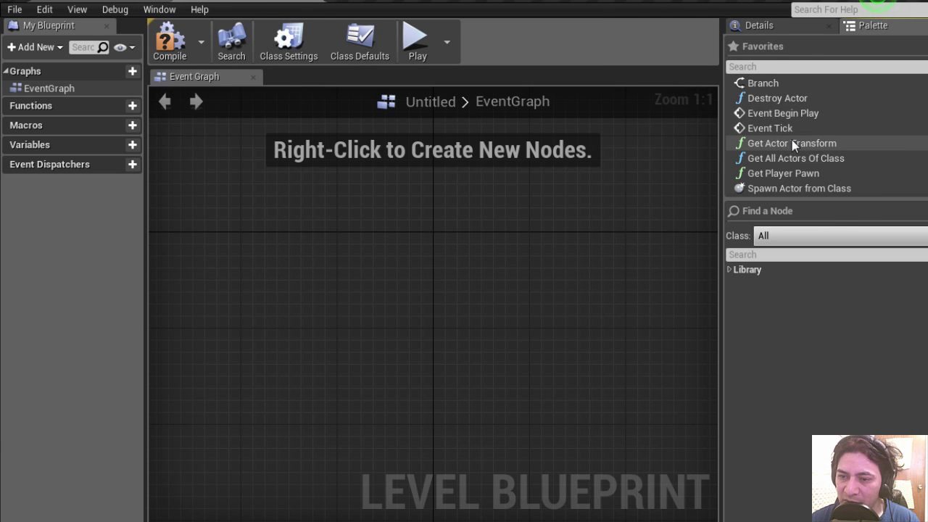
{"action": "left_click", "coordinate": [757, 113]}
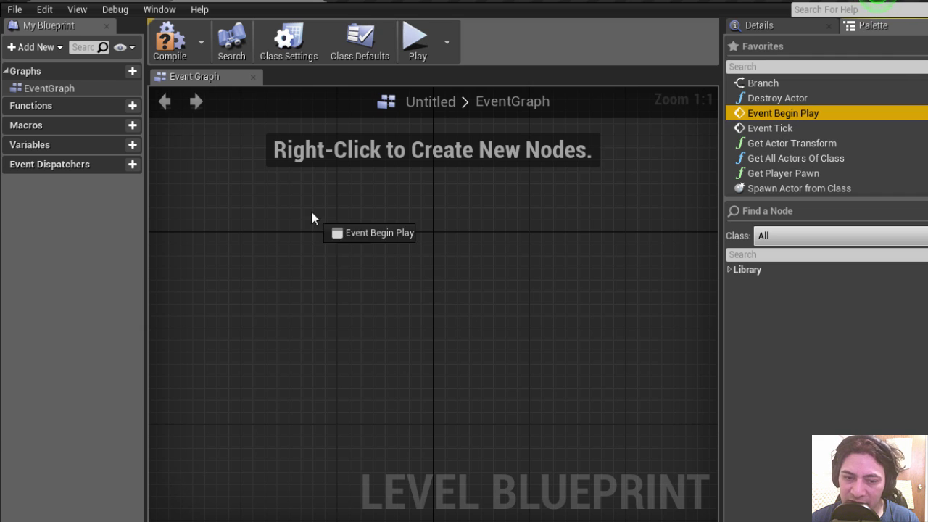
{"action": "mouse_move", "coordinate": [311, 217]}
{"action": "left_mouse_down"}
{"action": "mouse_move", "coordinate": [296, 247]}
{"action": "mouse_move", "coordinate": [299, 215]}
{"action": "left_mouse_up"}
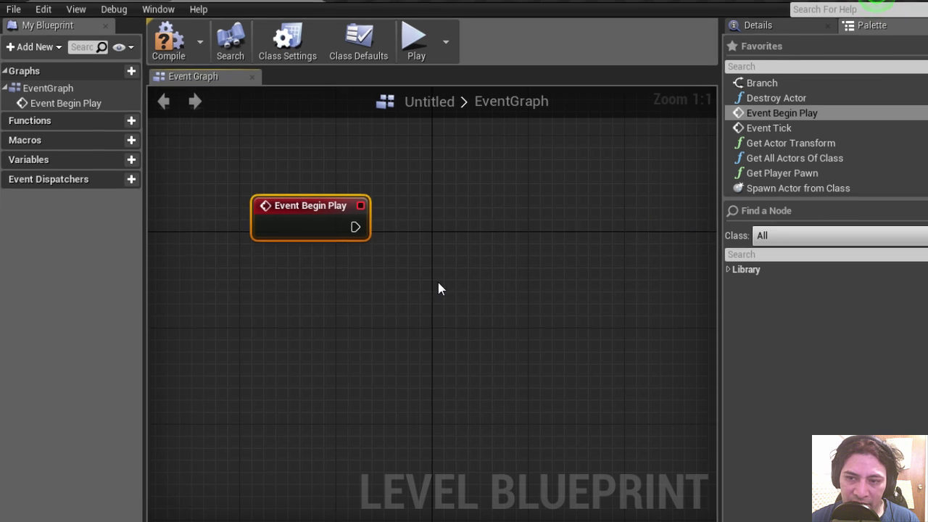
Step: Add a Toggle Visibility node from the library's Rendering category and place it beside the Event Begin Play node
{"action": "left_click", "coordinate": [696, 265]}
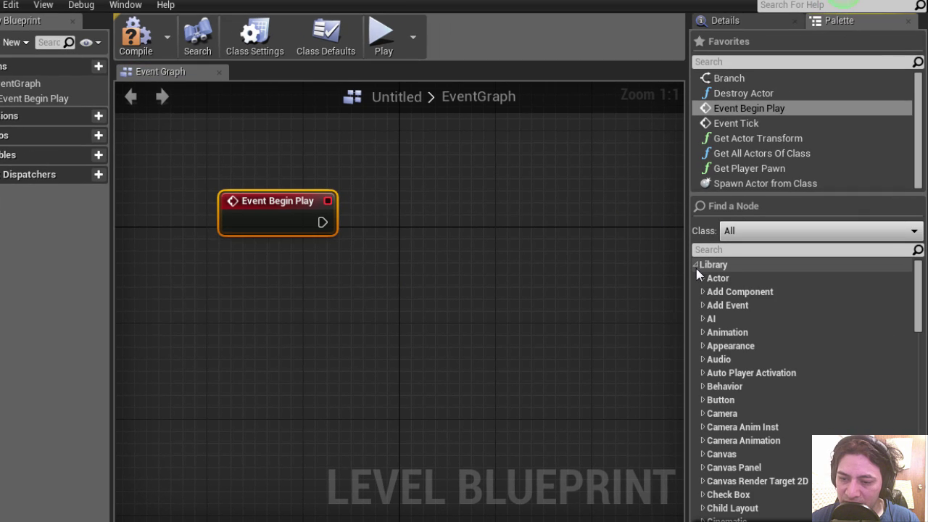
{"action": "left_click_drag", "start_coordinate": [911, 297], "coordinate": [925, 435]}
{"action": "scroll", "coordinate": [744, 335], "scroll_direction": "down", "scroll_amount": 3}
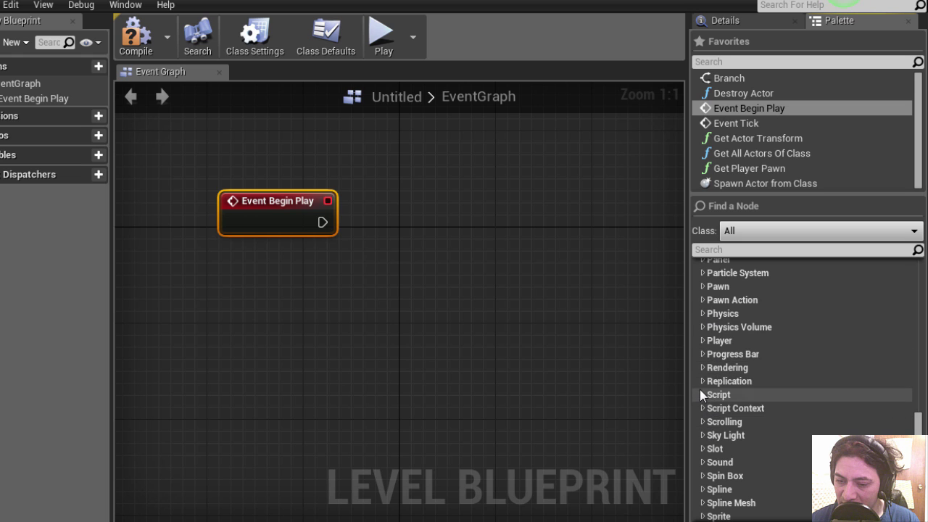
{"action": "scroll", "coordinate": [757, 396], "scroll_direction": "down", "scroll_amount": 5}
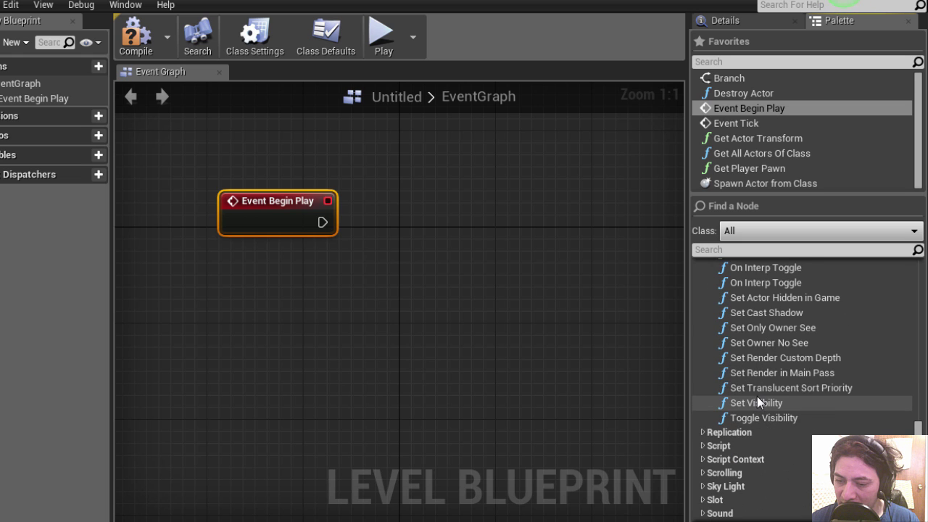
{"action": "left_click_drag", "start_coordinate": [415, 236], "coordinate": [415, 236]}
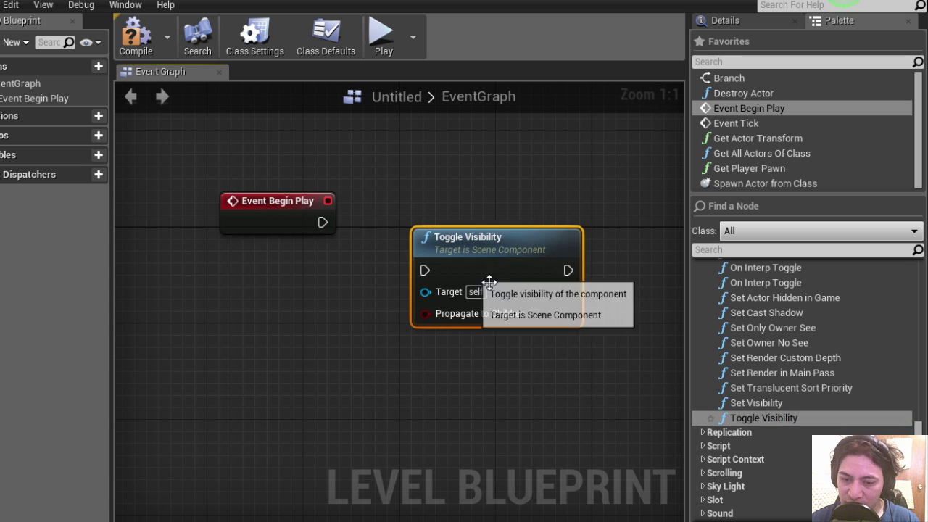
{"action": "left_click_drag", "start_coordinate": [505, 251], "coordinate": [522, 235]}
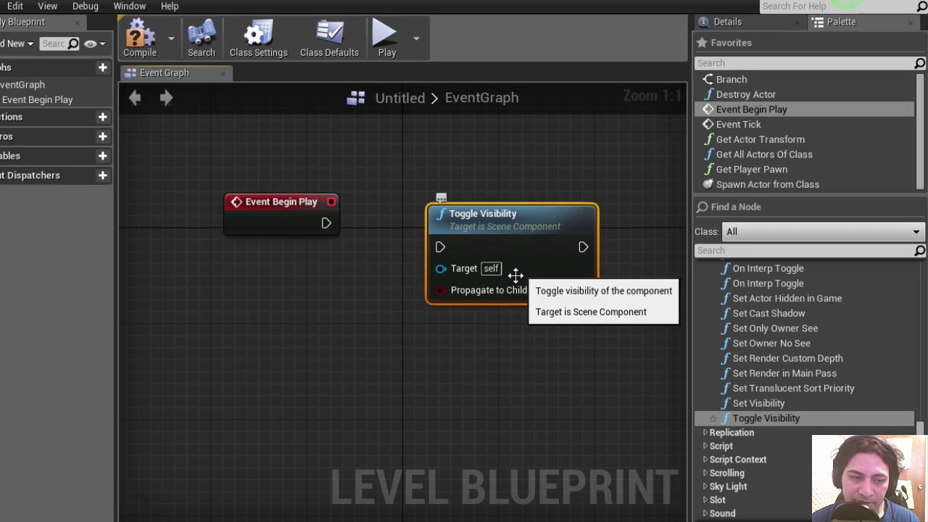
Step: Select PointLight2 in the level and add a reference to it in the Level Blueprint, positioned below the Event Begin Play node
{"action": "left_click", "coordinate": [124, 6]}
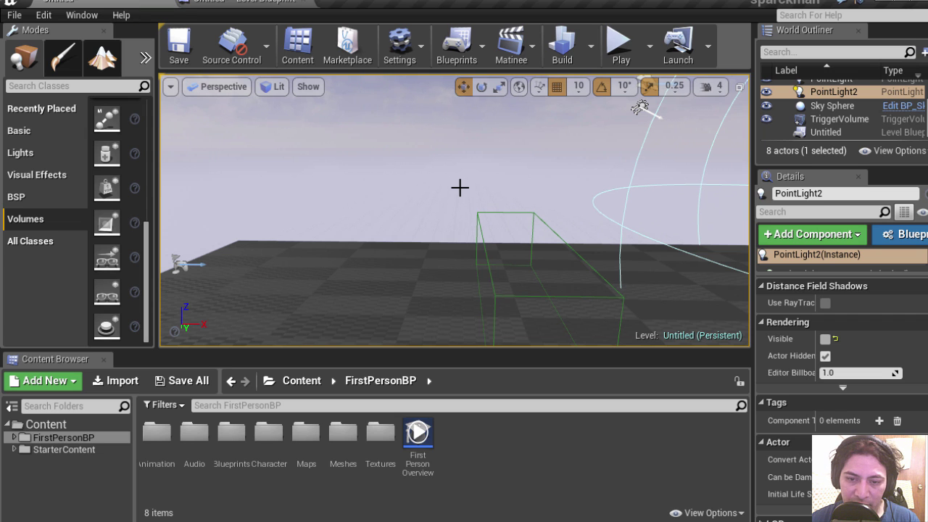
{"action": "key", "text": "f"}
{"action": "left_click", "coordinate": [391, 213]}
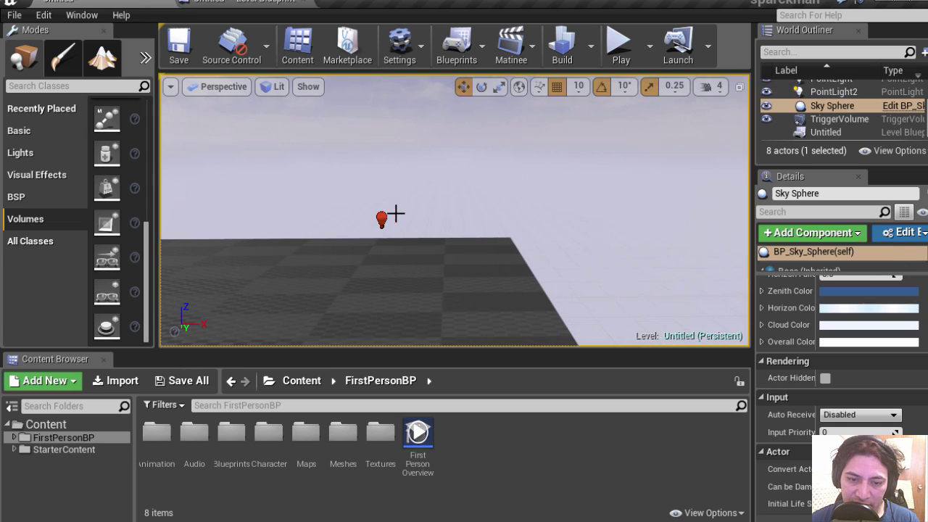
{"action": "left_click", "coordinate": [382, 218]}
{"action": "left_click", "coordinate": [239, 4]}
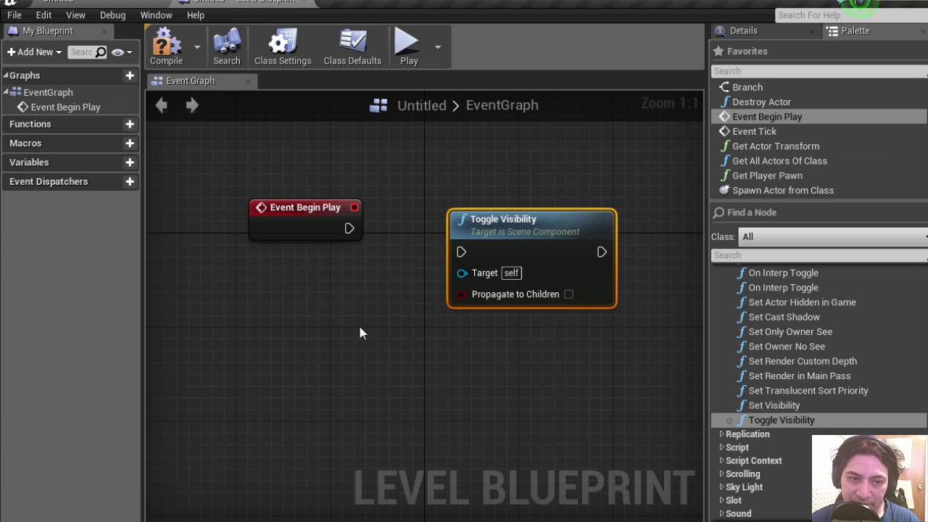
{"action": "right_click", "coordinate": [357, 345]}
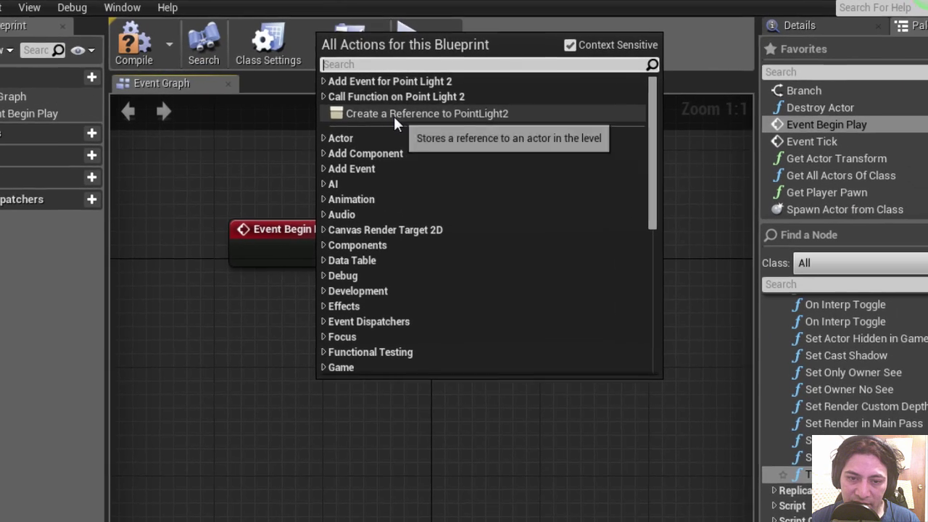
{"action": "left_click", "coordinate": [426, 151]}
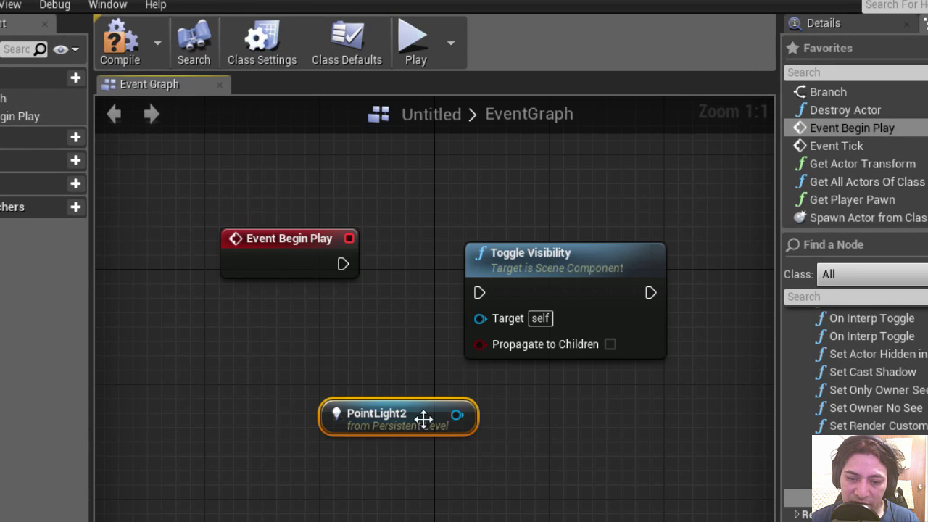
{"action": "left_click_drag", "start_coordinate": [423, 419], "coordinate": [294, 374]}
Step: Connect Event Begin Play's execution output to Toggle Visibility and link the PointLight2 reference to its Target, arranging the nodes neatly
{"action": "left_click", "coordinate": [290, 265]}
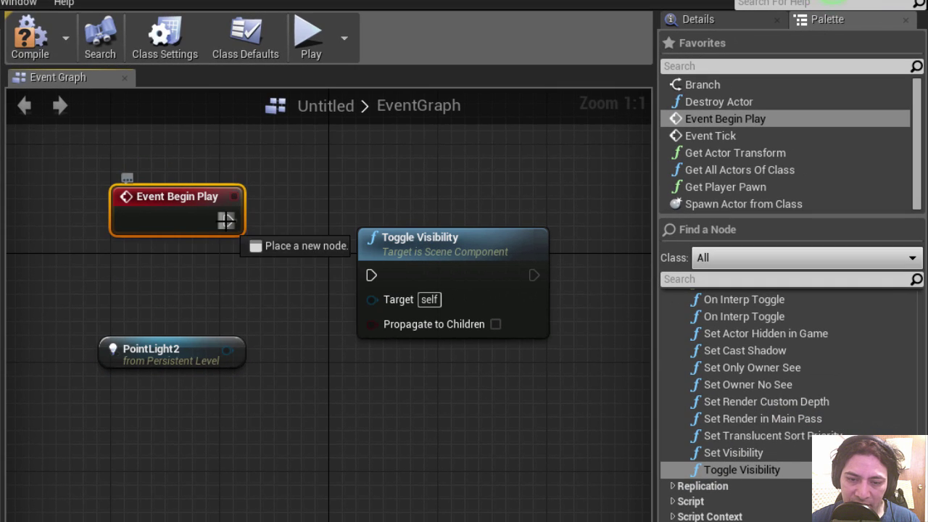
{"action": "left_click_drag", "start_coordinate": [369, 294], "coordinate": [370, 275]}
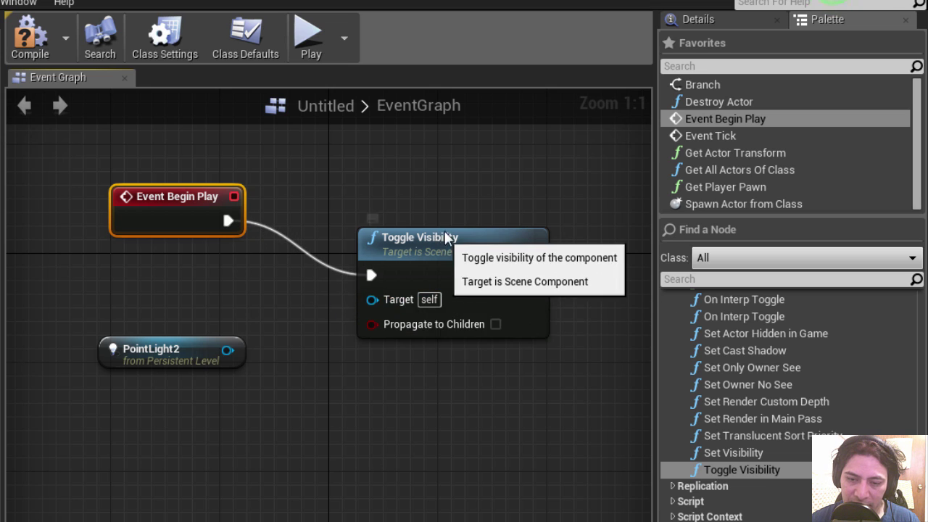
{"action": "left_click_drag", "start_coordinate": [451, 224], "coordinate": [456, 189]}
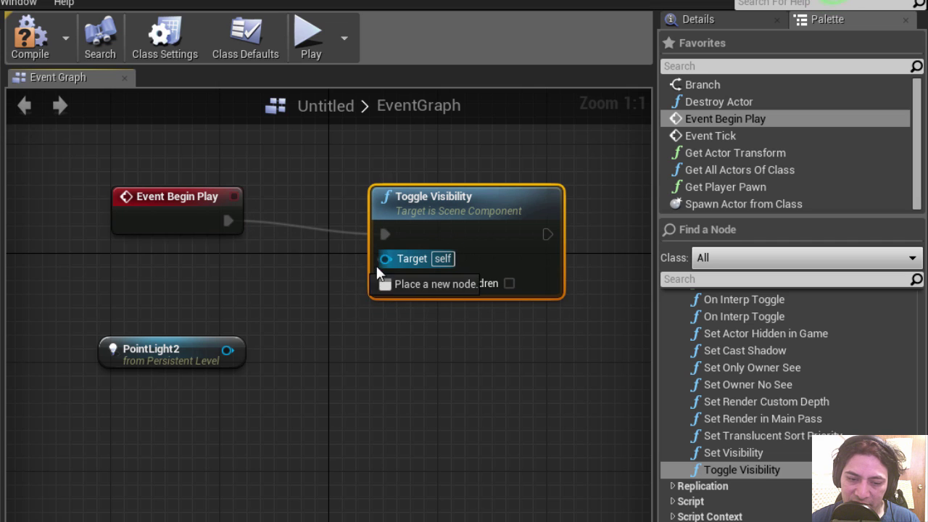
{"action": "left_click_drag", "start_coordinate": [363, 280], "coordinate": [233, 352]}
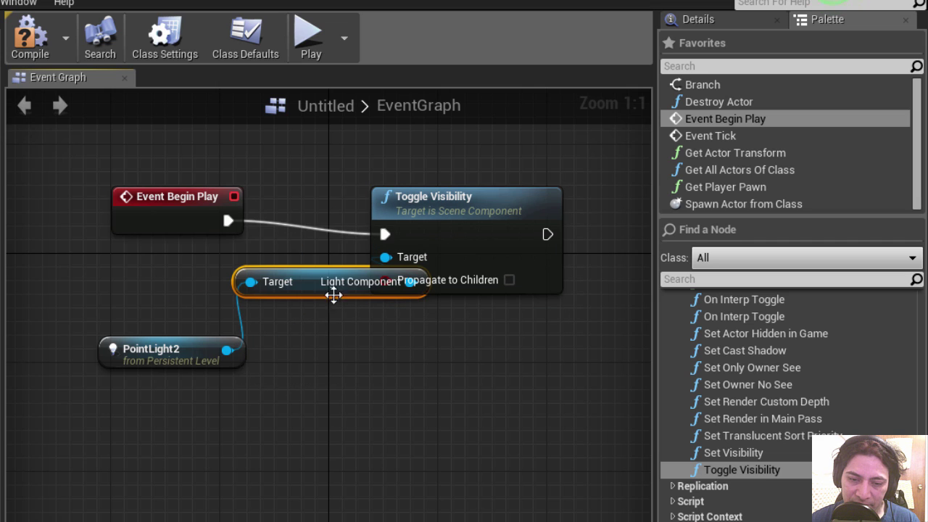
{"action": "left_click_drag", "start_coordinate": [328, 286], "coordinate": [355, 381]}
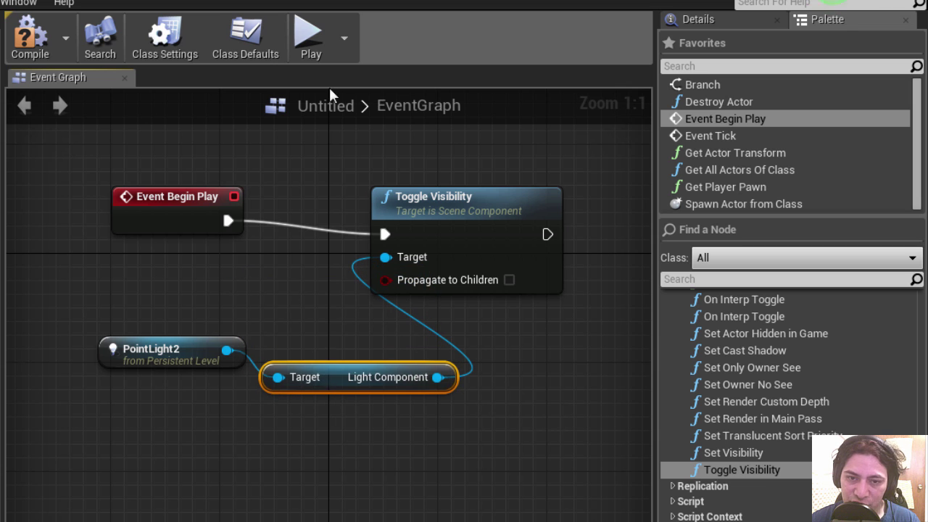
Step: Play-test the blueprint to check the red light when play begins, and stop the session
{"action": "left_click", "coordinate": [308, 30]}
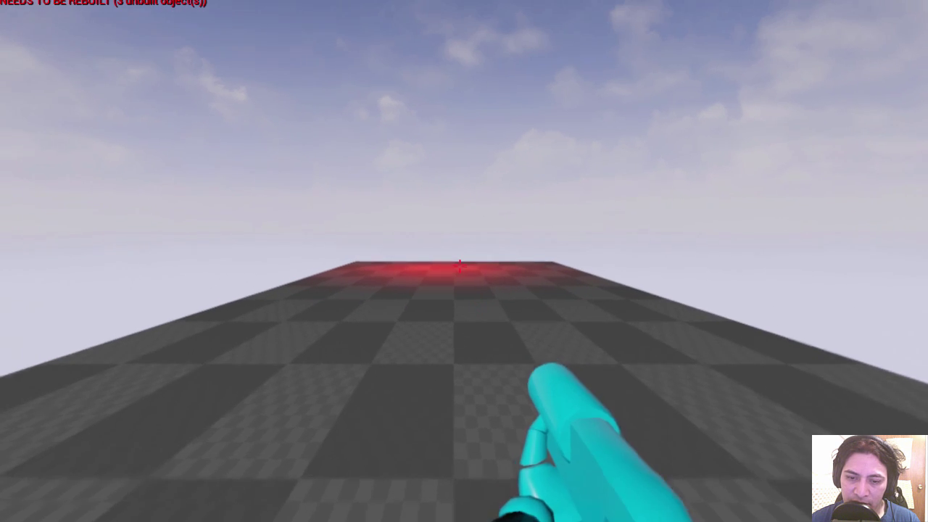
{"action": "left_click", "coordinate": [460, 266]}
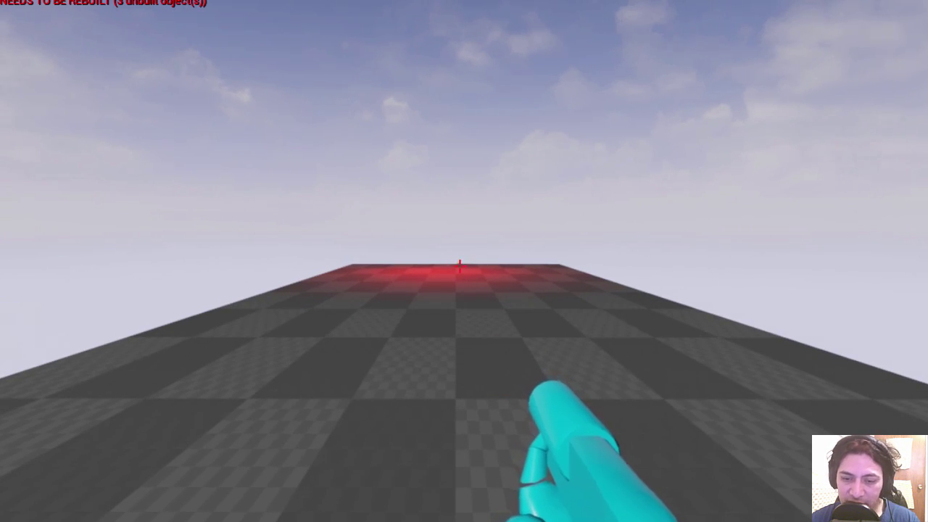
{"action": "key", "text": "Escape"}
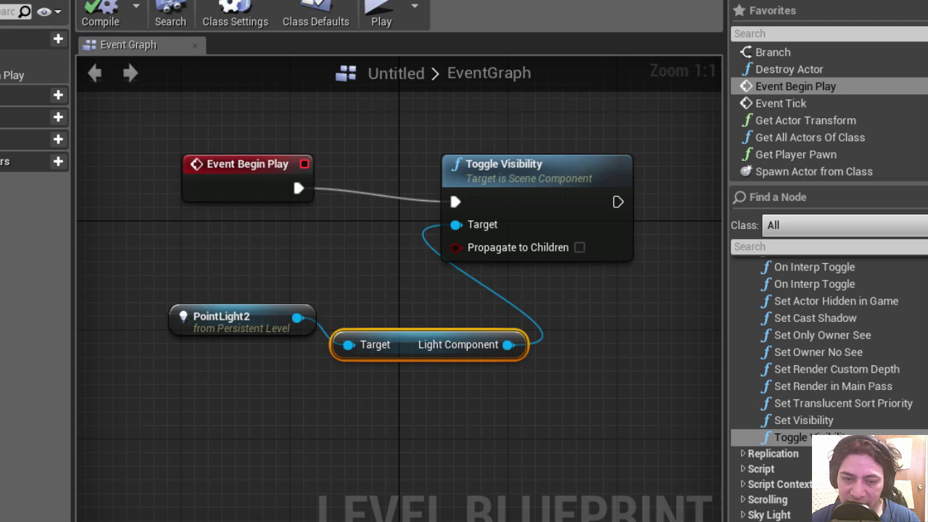
Step: Delete the Event Begin Play node from the graph and select the trigger volume in the level
{"action": "left_click", "coordinate": [254, 163]}
{"action": "key", "text": "Delete"}
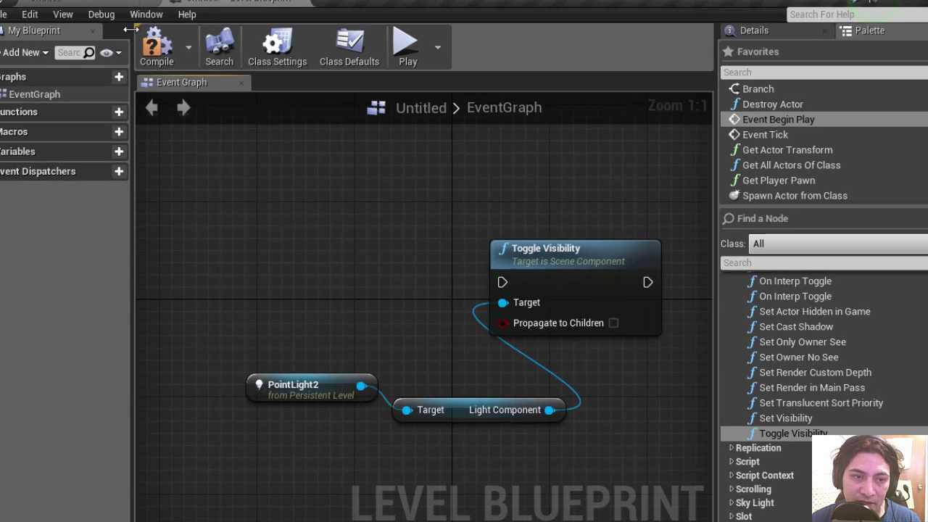
{"action": "left_click", "coordinate": [126, 6]}
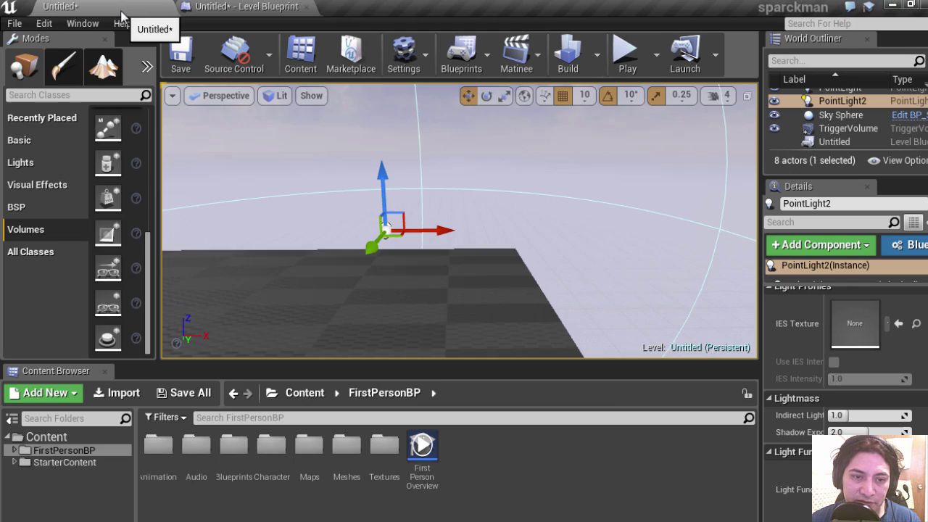
{"action": "right_click_drag", "start_coordinate": [423, 239], "coordinate": [379, 216]}
{"action": "left_click", "coordinate": [375, 221]}
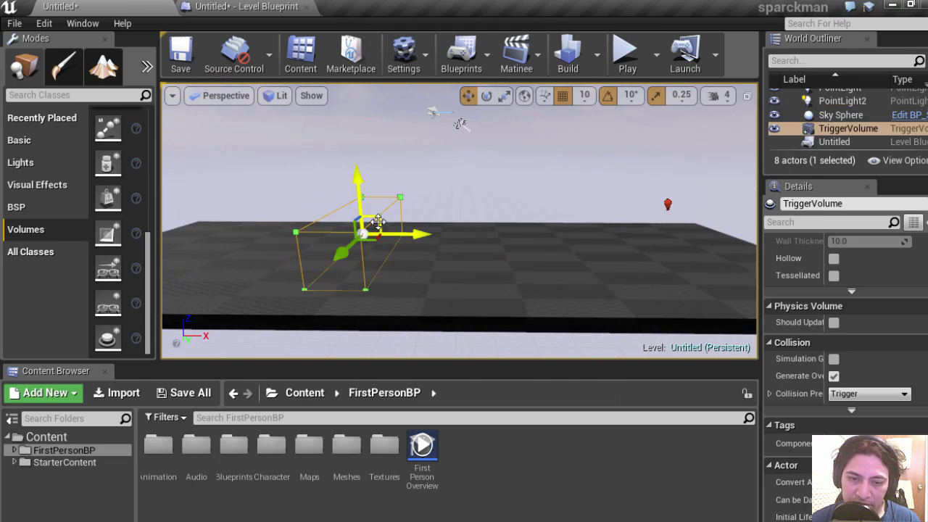
Step: Add an On Actor Begin Overlap event for the trigger volume and connect its execution output to Toggle Visibility
{"action": "left_click", "coordinate": [243, 7]}
{"action": "right_click", "coordinate": [348, 265]}
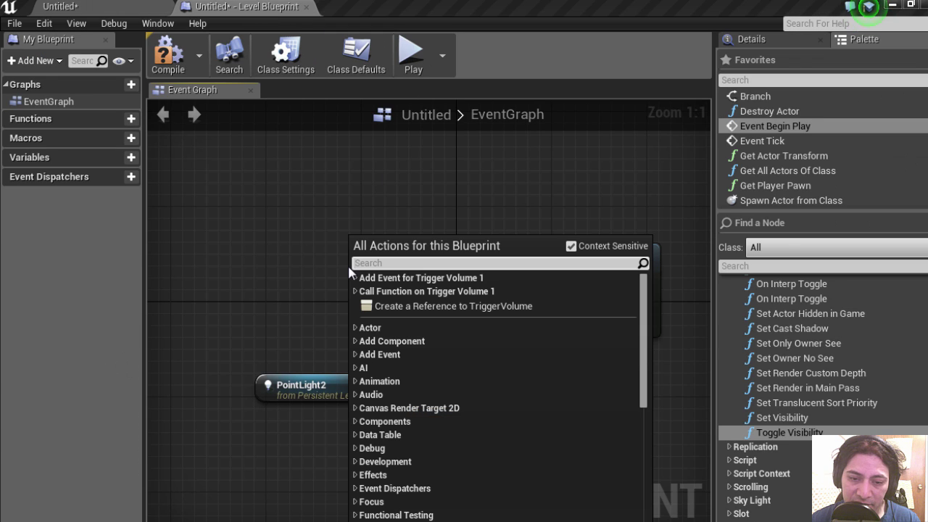
{"action": "left_click", "coordinate": [127, 7]}
{"action": "left_click", "coordinate": [253, 7]}
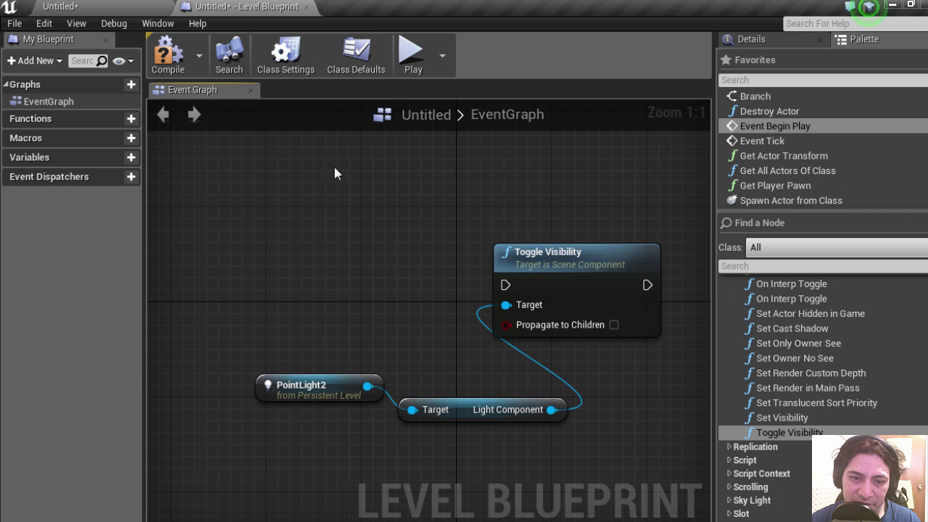
{"action": "right_click", "coordinate": [355, 238]}
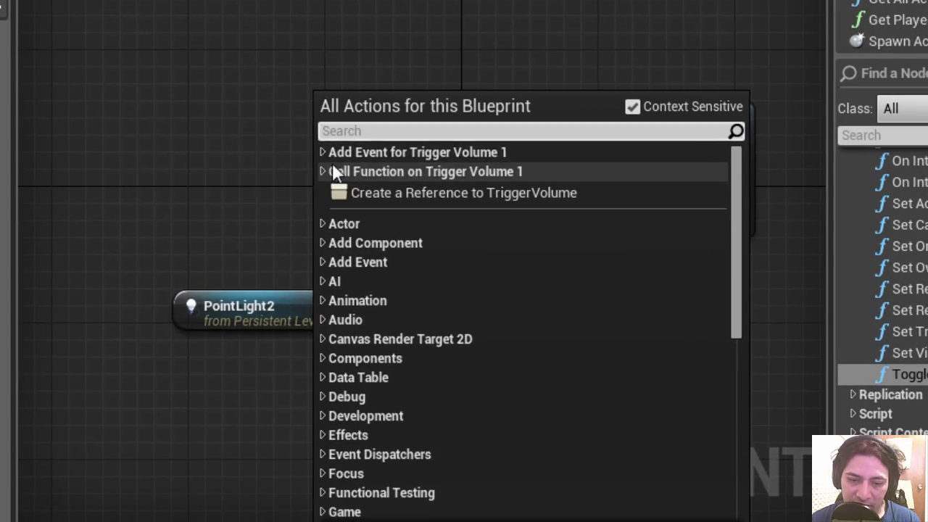
{"action": "left_click", "coordinate": [359, 278]}
{"action": "left_click", "coordinate": [333, 172]}
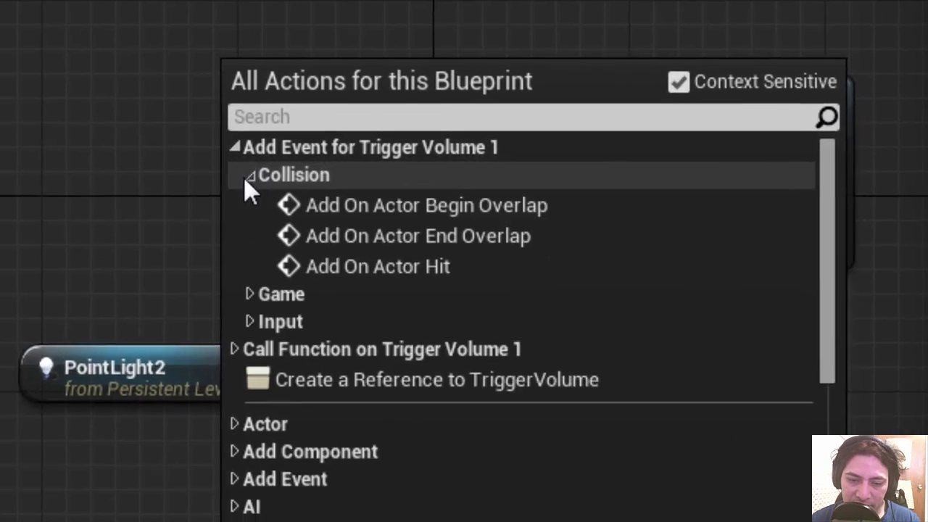
{"action": "left_click", "coordinate": [456, 197]}
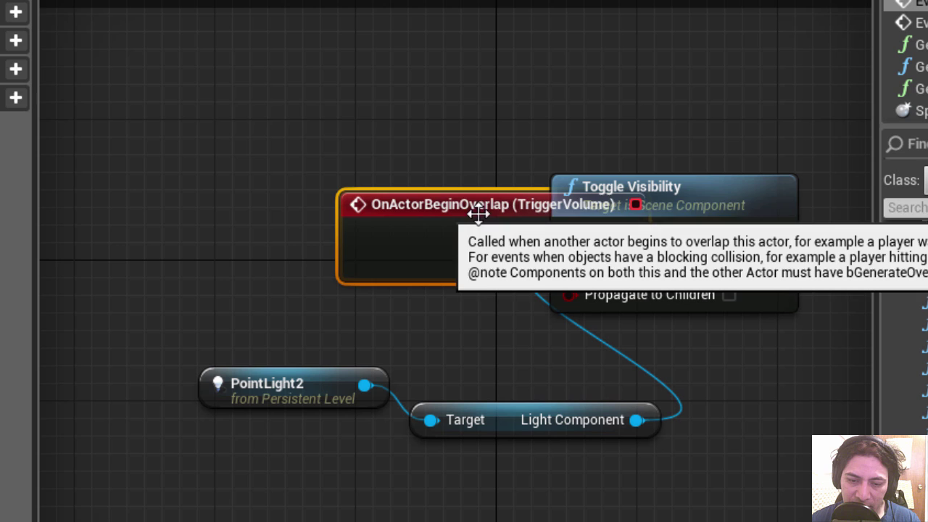
{"action": "left_click_drag", "start_coordinate": [478, 215], "coordinate": [263, 130]}
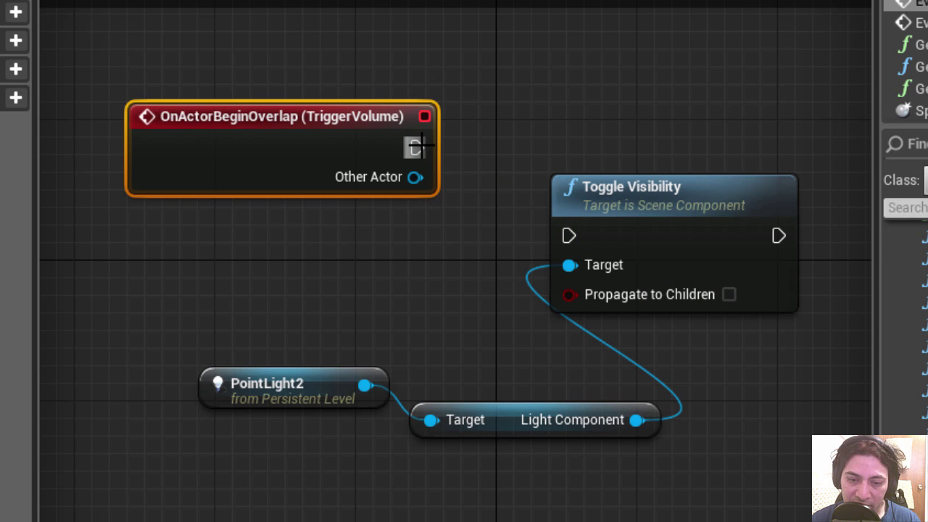
{"action": "left_click_drag", "start_coordinate": [416, 148], "coordinate": [573, 235]}
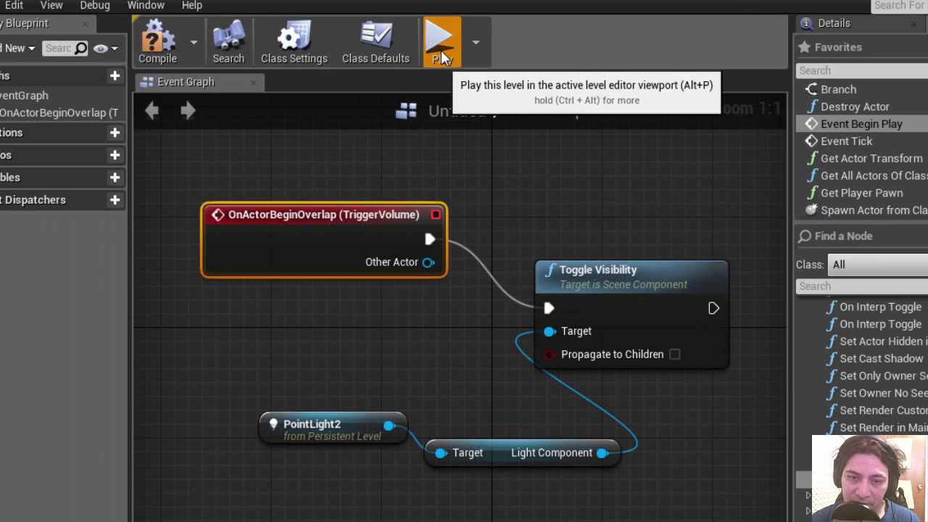
Step: Play-test the level by walking into and out of the trigger volume to check the red light, and stop the session
{"action": "left_click", "coordinate": [441, 52]}
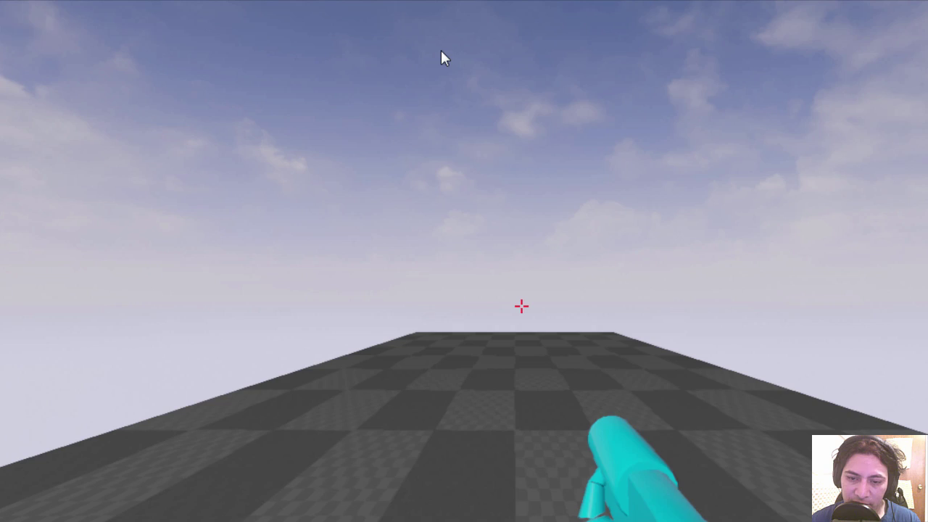
{"action": "key", "text": "w"}
{"action": "key", "text": "w"}
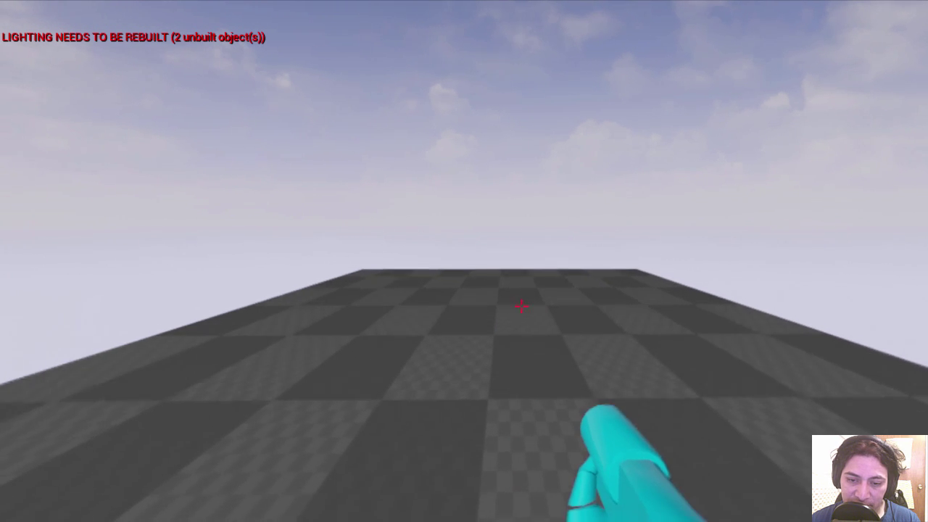
{"action": "key", "text": "s"}
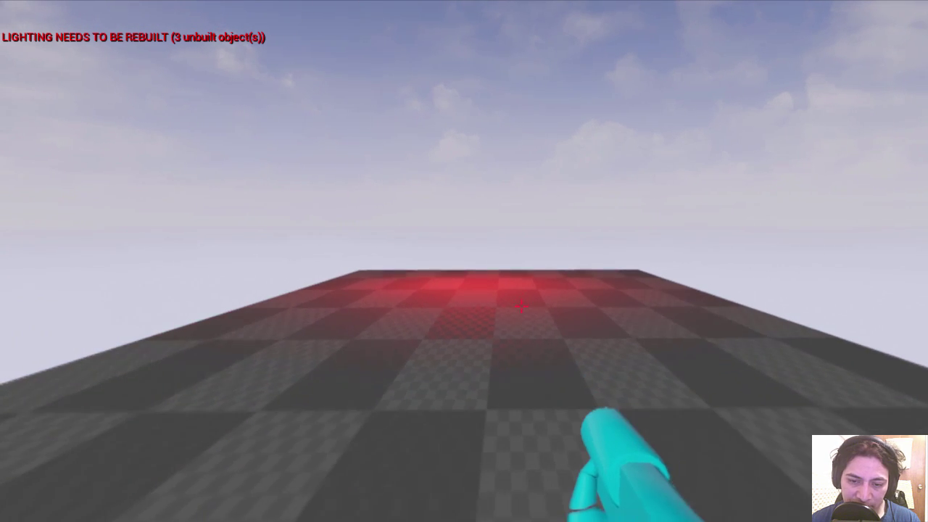
{"action": "key", "text": "Escape"}
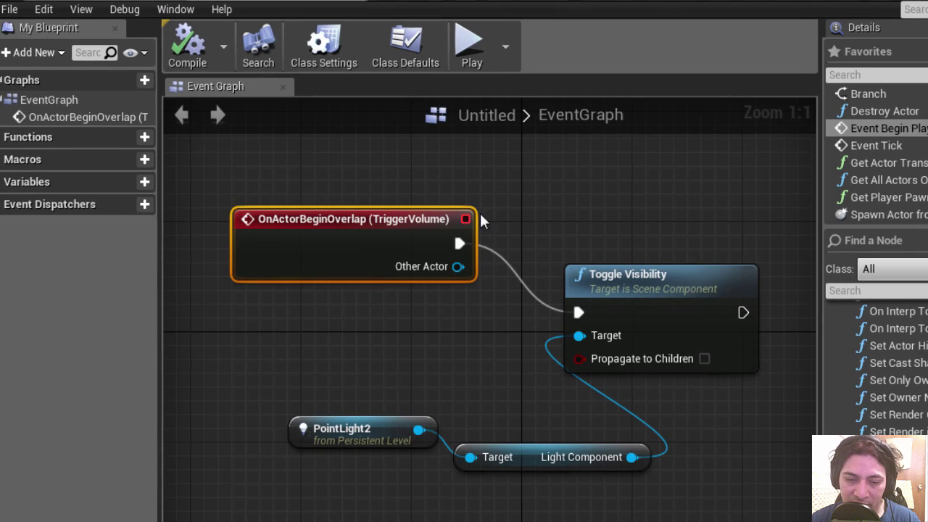
Step: Add an On Actor End Overlap event for the trigger volume to the Level Blueprint's event graph
{"action": "left_click", "coordinate": [110, 2]}
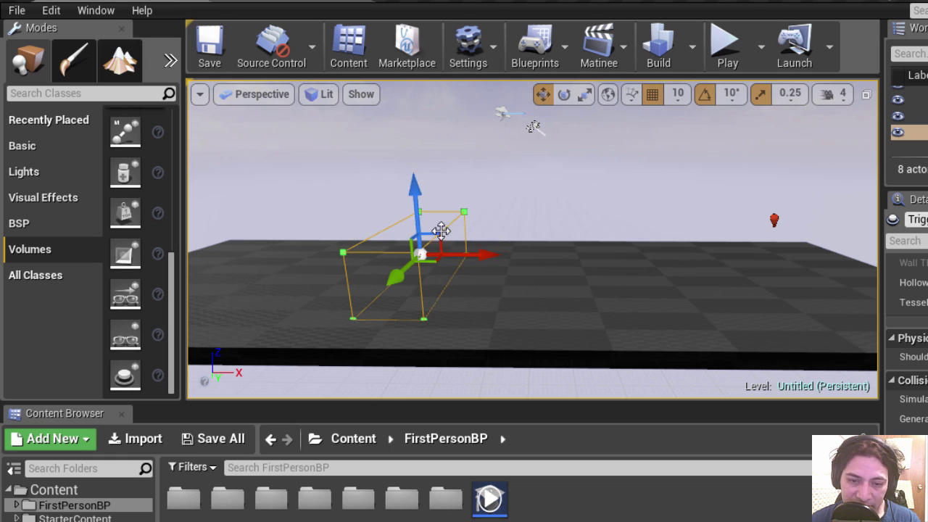
{"action": "left_click", "coordinate": [324, 3]}
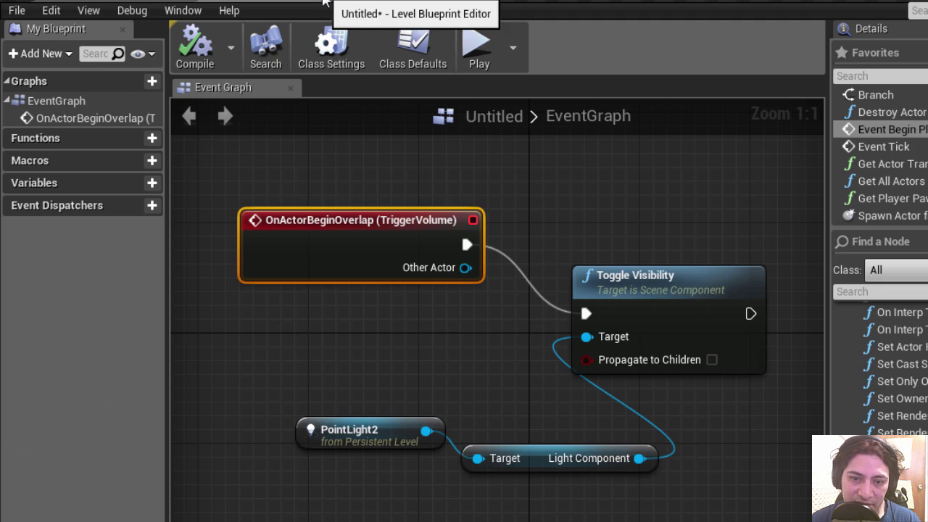
{"action": "right_click", "coordinate": [418, 355]}
{"action": "left_click", "coordinate": [426, 51]}
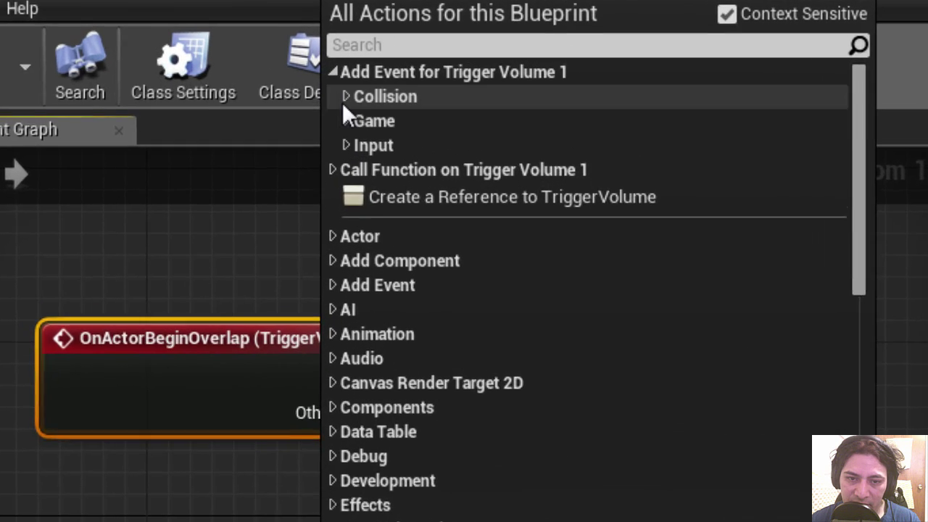
{"action": "left_click", "coordinate": [436, 68]}
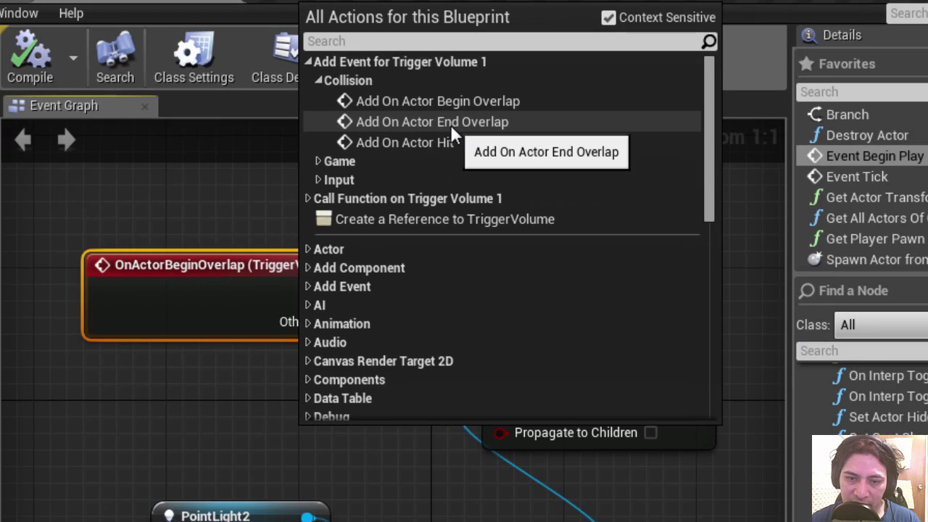
{"action": "left_click", "coordinate": [418, 121]}
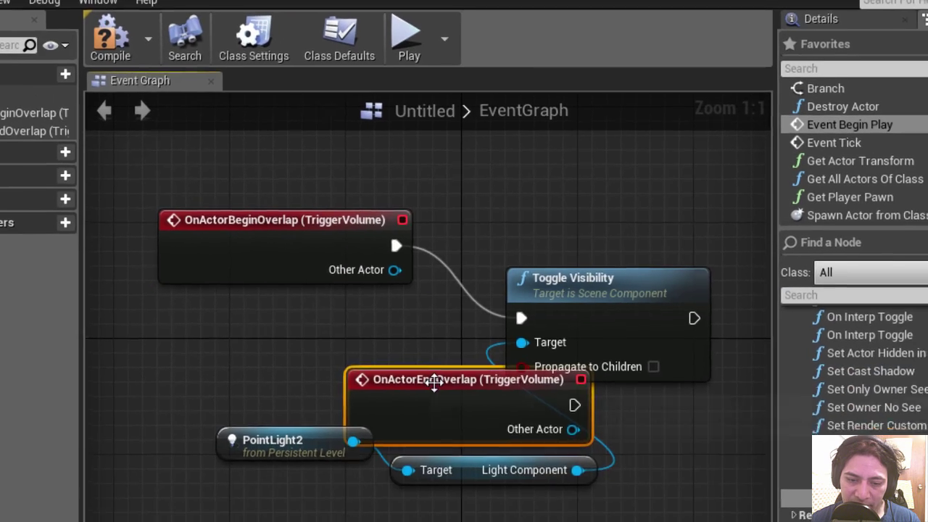
Step: Align the OnActorEndOverlap node beneath OnActorBeginOverlap and connect its execution output to Toggle Visibility's input
{"action": "left_click_drag", "start_coordinate": [406, 435], "coordinate": [215, 369]}
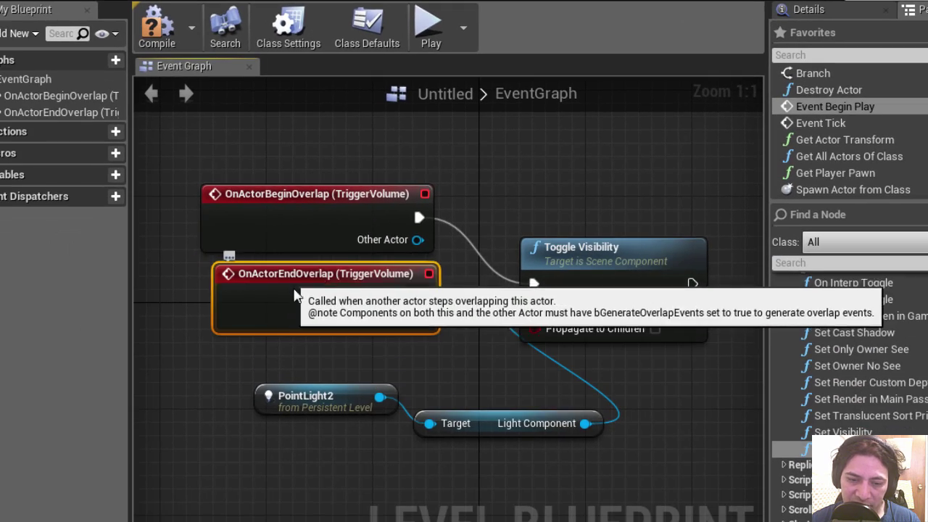
{"action": "left_click_drag", "start_coordinate": [330, 287], "coordinate": [317, 287]}
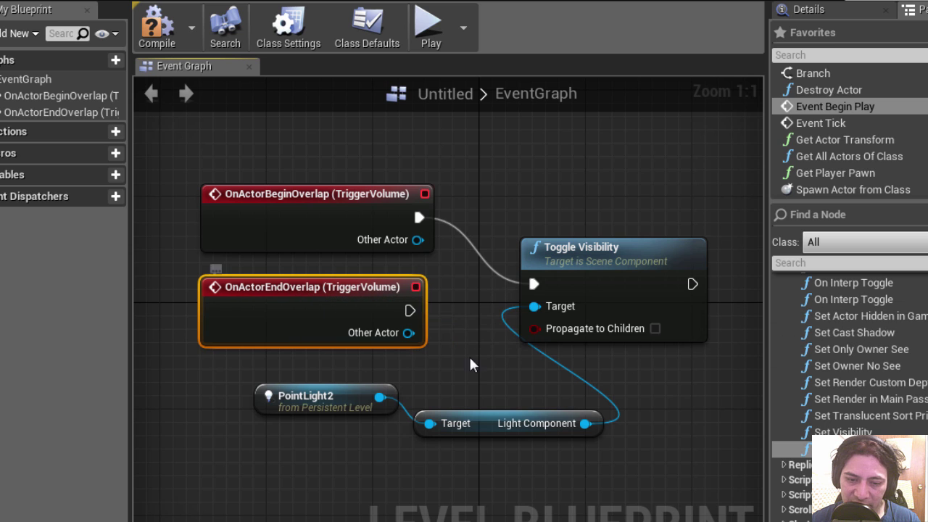
{"action": "left_click_drag", "start_coordinate": [410, 310], "coordinate": [433, 314]}
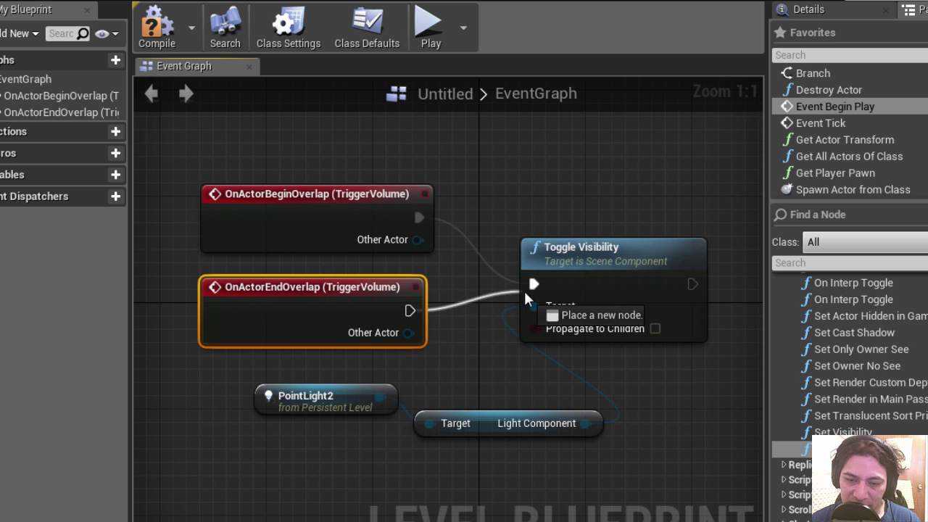
{"action": "left_click_drag", "start_coordinate": [535, 287], "coordinate": [535, 288]}
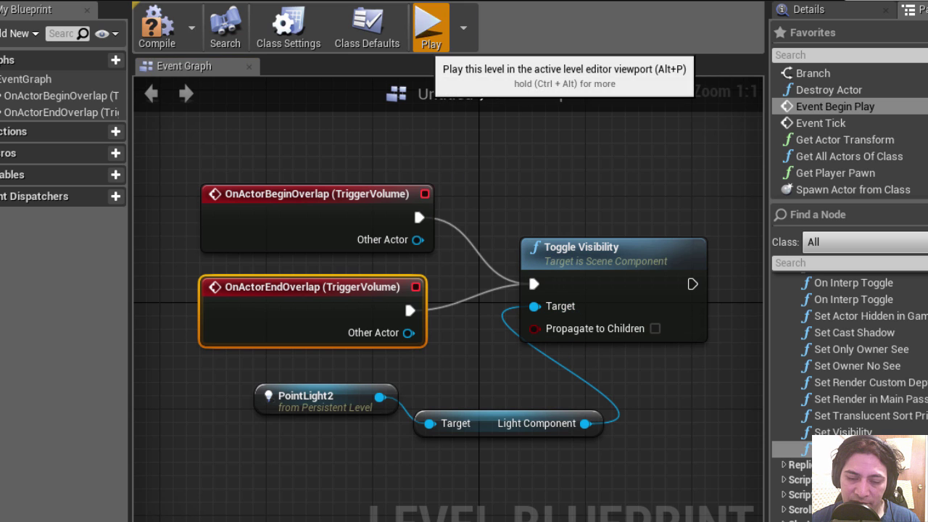
Step: Play-test the level, walking repeatedly in and out of the trigger volume to check how the red light toggles on entry and exit
{"action": "left_click", "coordinate": [431, 29]}
{"action": "key", "text": "w"}
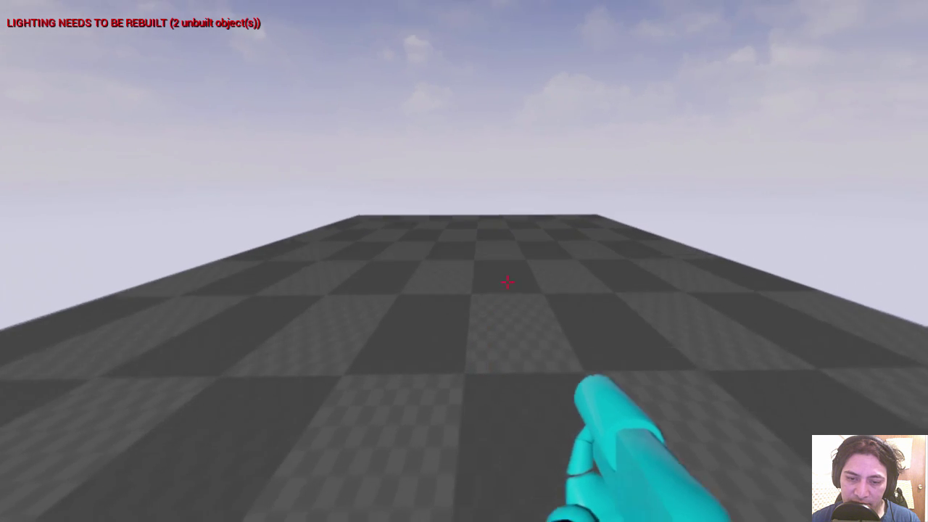
{"action": "key", "text": "s"}
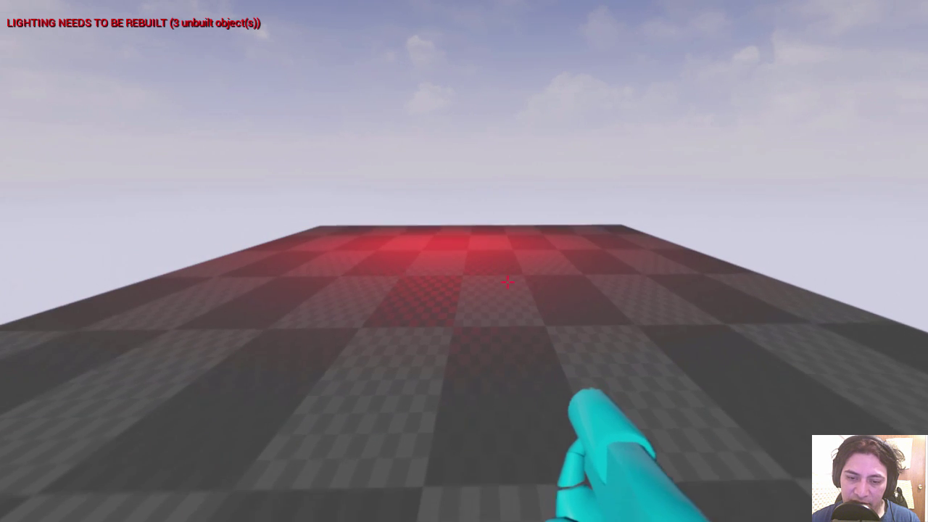
{"action": "key", "text": "s"}
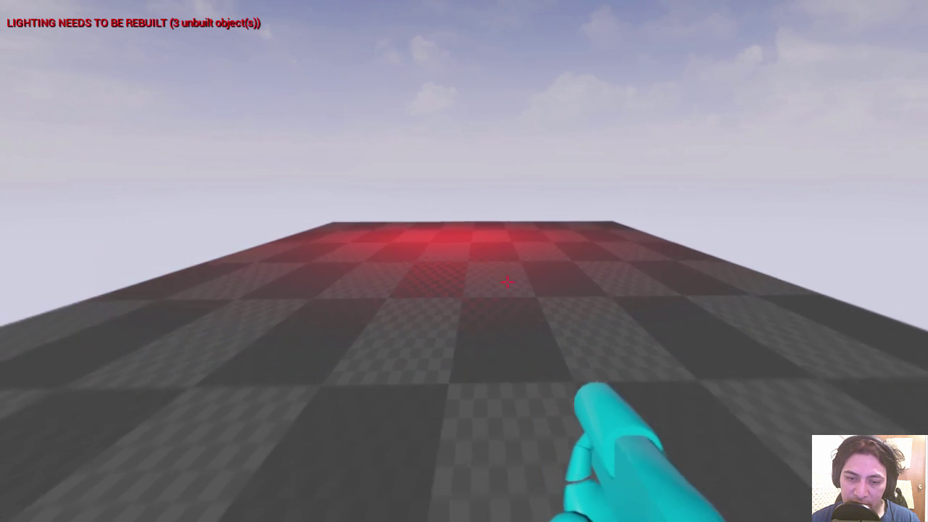
{"action": "key", "text": "w"}
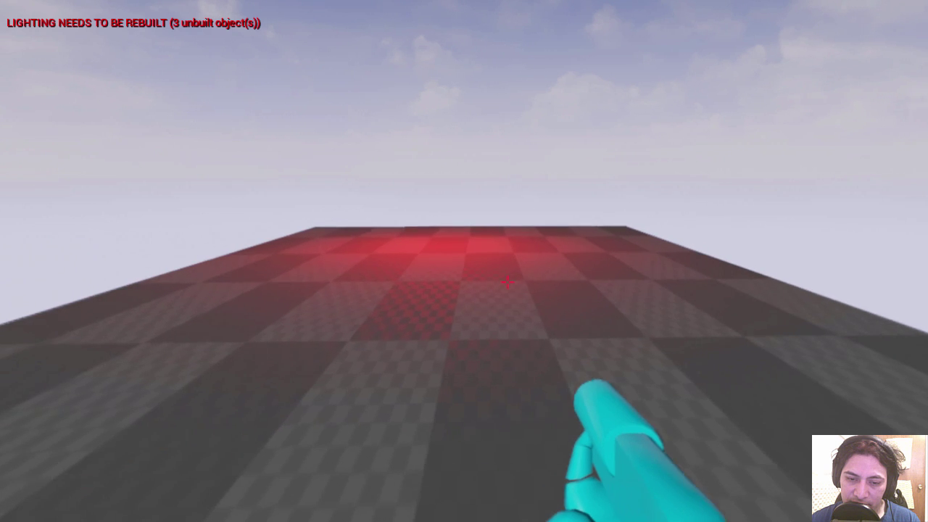
{"action": "key", "text": "s"}
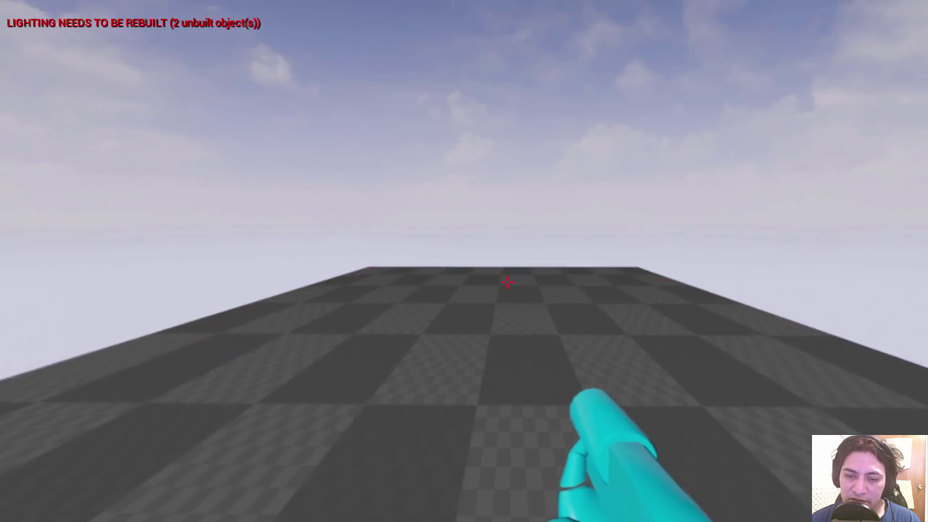
{"action": "left_click", "coordinate": [507, 283]}
{"action": "key", "text": "w"}
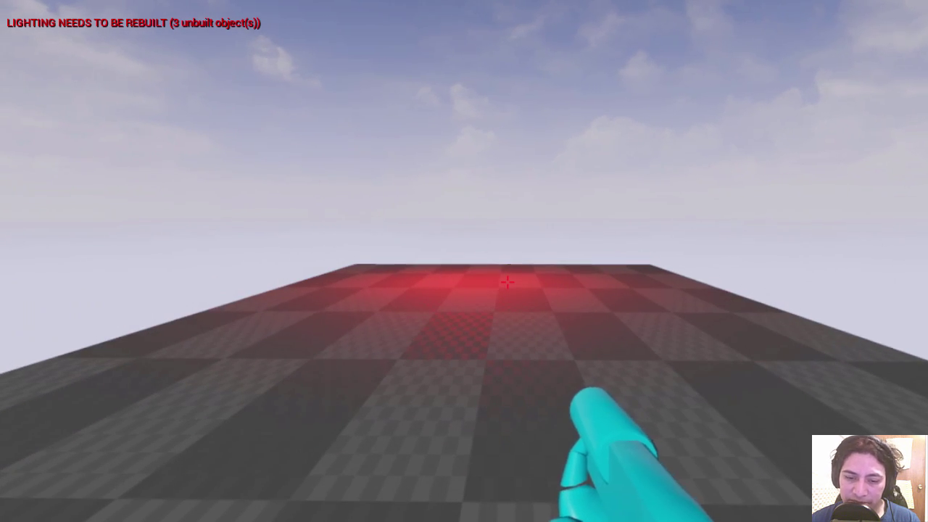
{"action": "key", "text": "d"}
{"action": "key", "text": "w"}
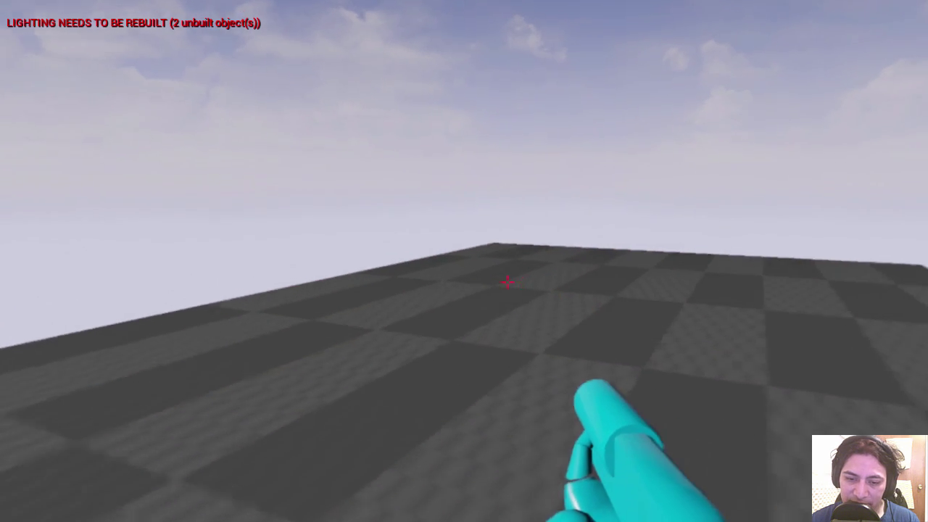